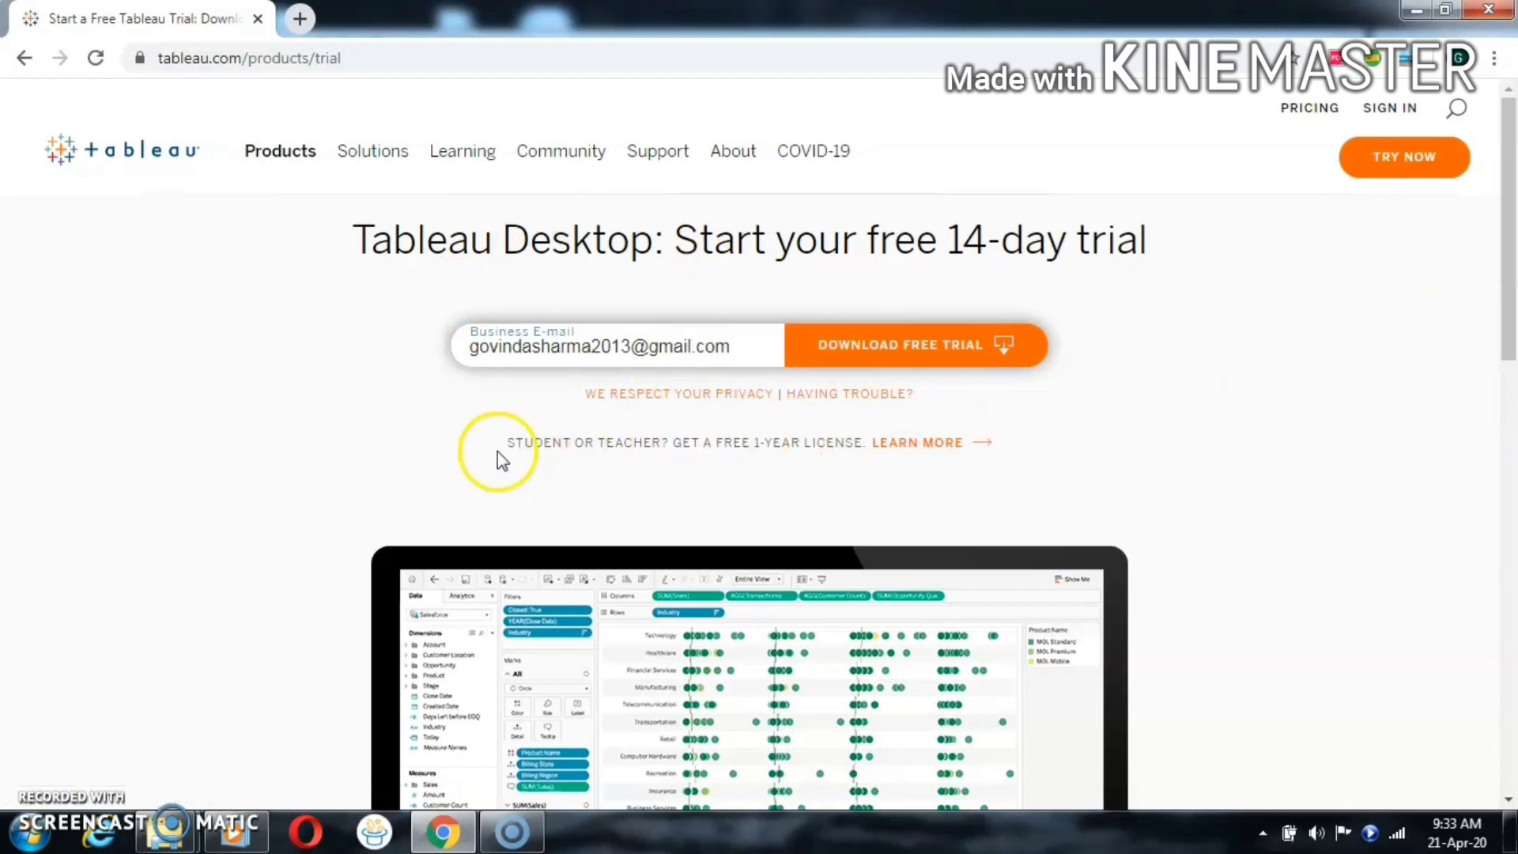
Open the request form for the free one-year student license and look through its fields
{"action": "left_click_drag", "start_coordinate": [507, 442], "coordinate": [862, 459]}
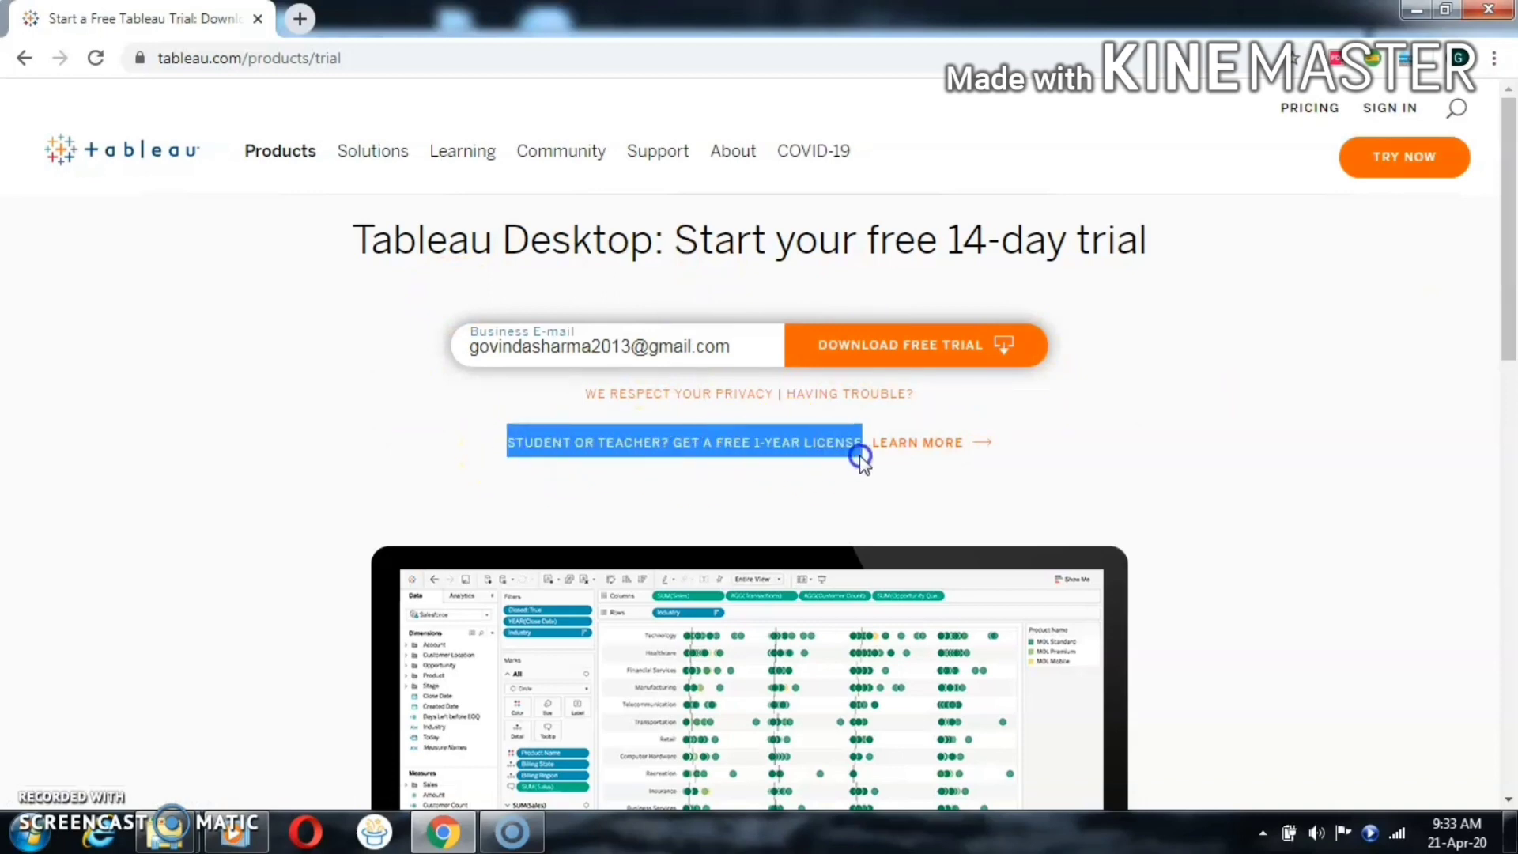
{"action": "left_click", "coordinate": [924, 449]}
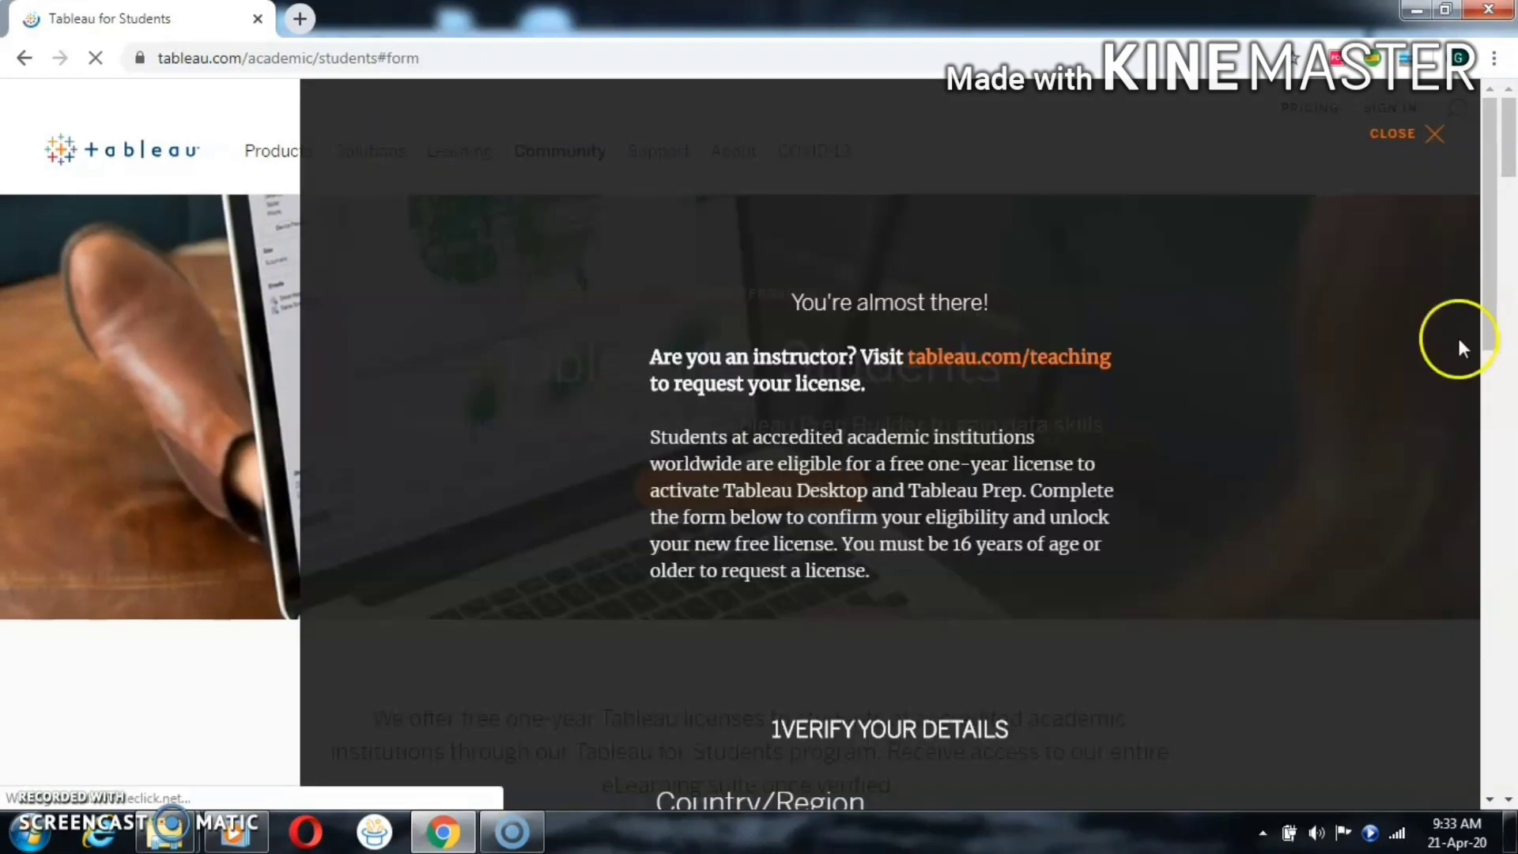
{"action": "left_click_drag", "start_coordinate": [1491, 310], "coordinate": [1489, 523]}
{"action": "scroll", "coordinate": [785, 270], "scroll_direction": "down", "scroll_amount": 2}
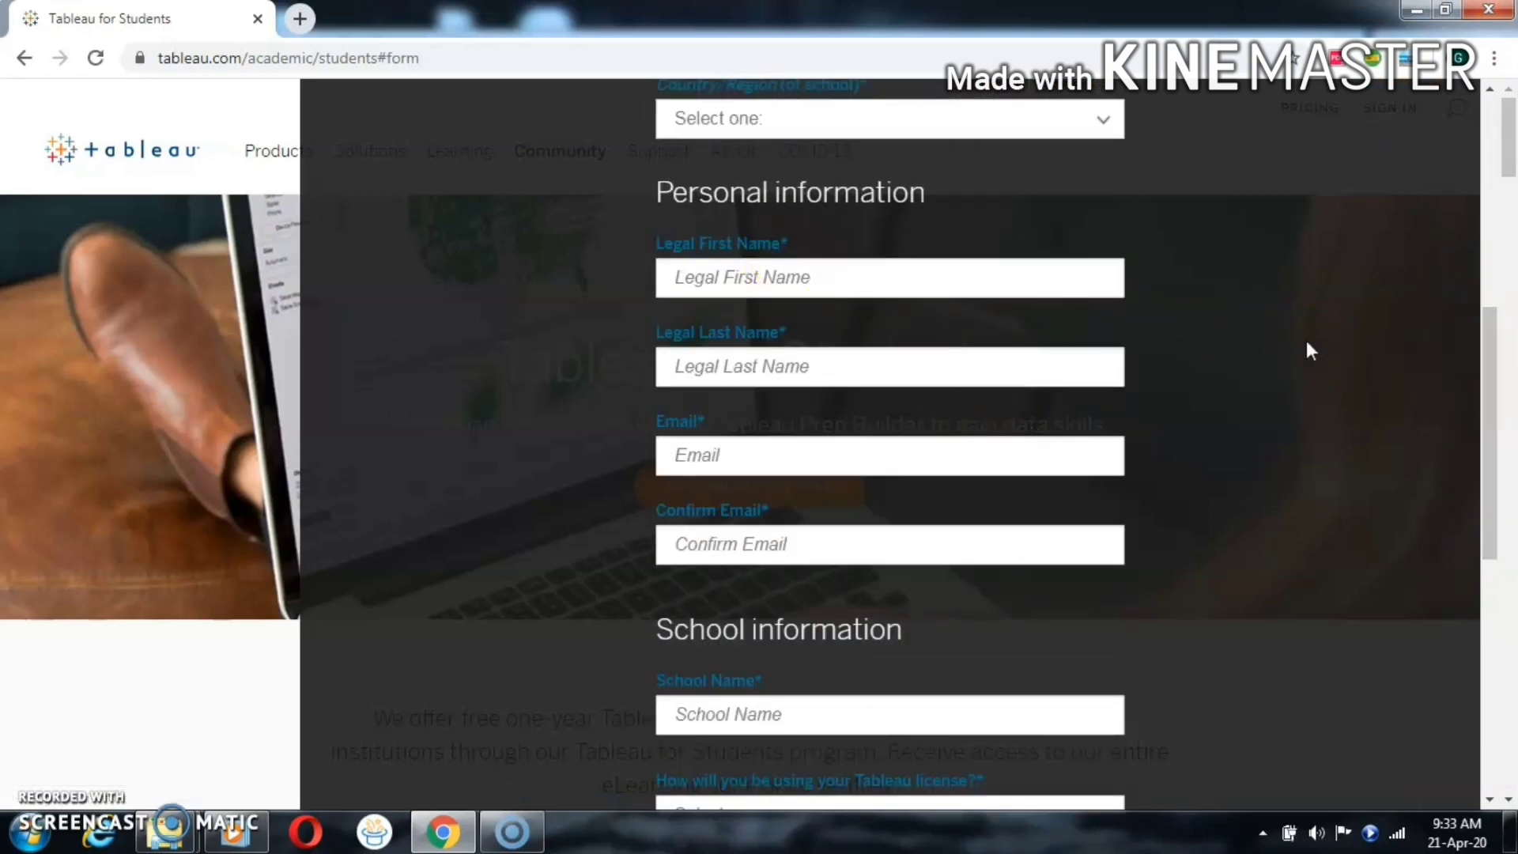
{"action": "mouse_move", "coordinate": [1487, 354]}
{"action": "left_mouse_down"}
{"action": "mouse_move", "coordinate": [1491, 413]}
{"action": "mouse_move", "coordinate": [1491, 341]}
{"action": "left_mouse_up"}
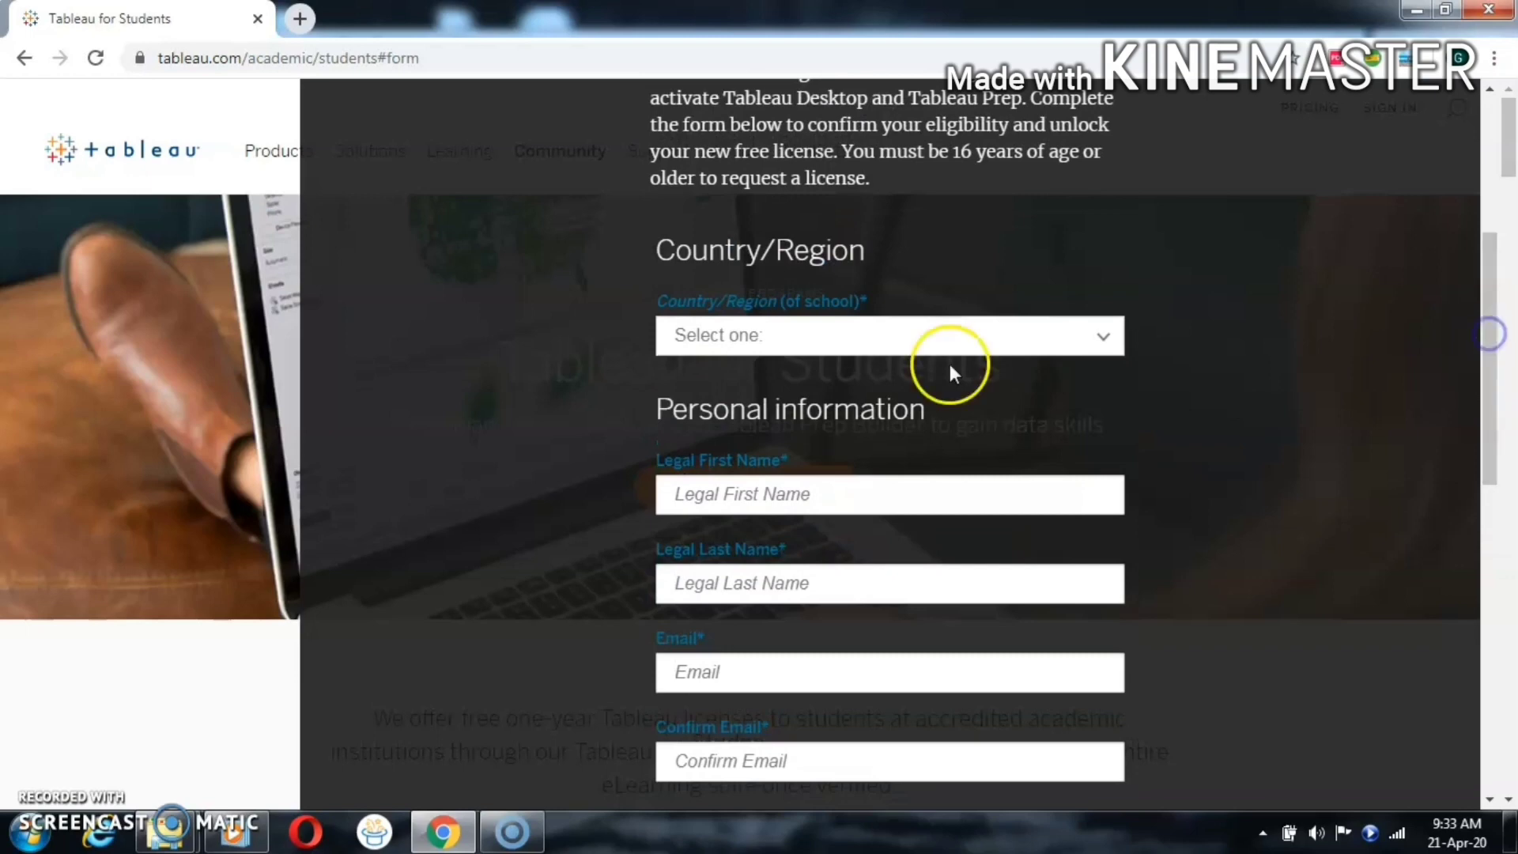
Set the school's country/region to India in the student license form
{"action": "left_click", "coordinate": [854, 348]}
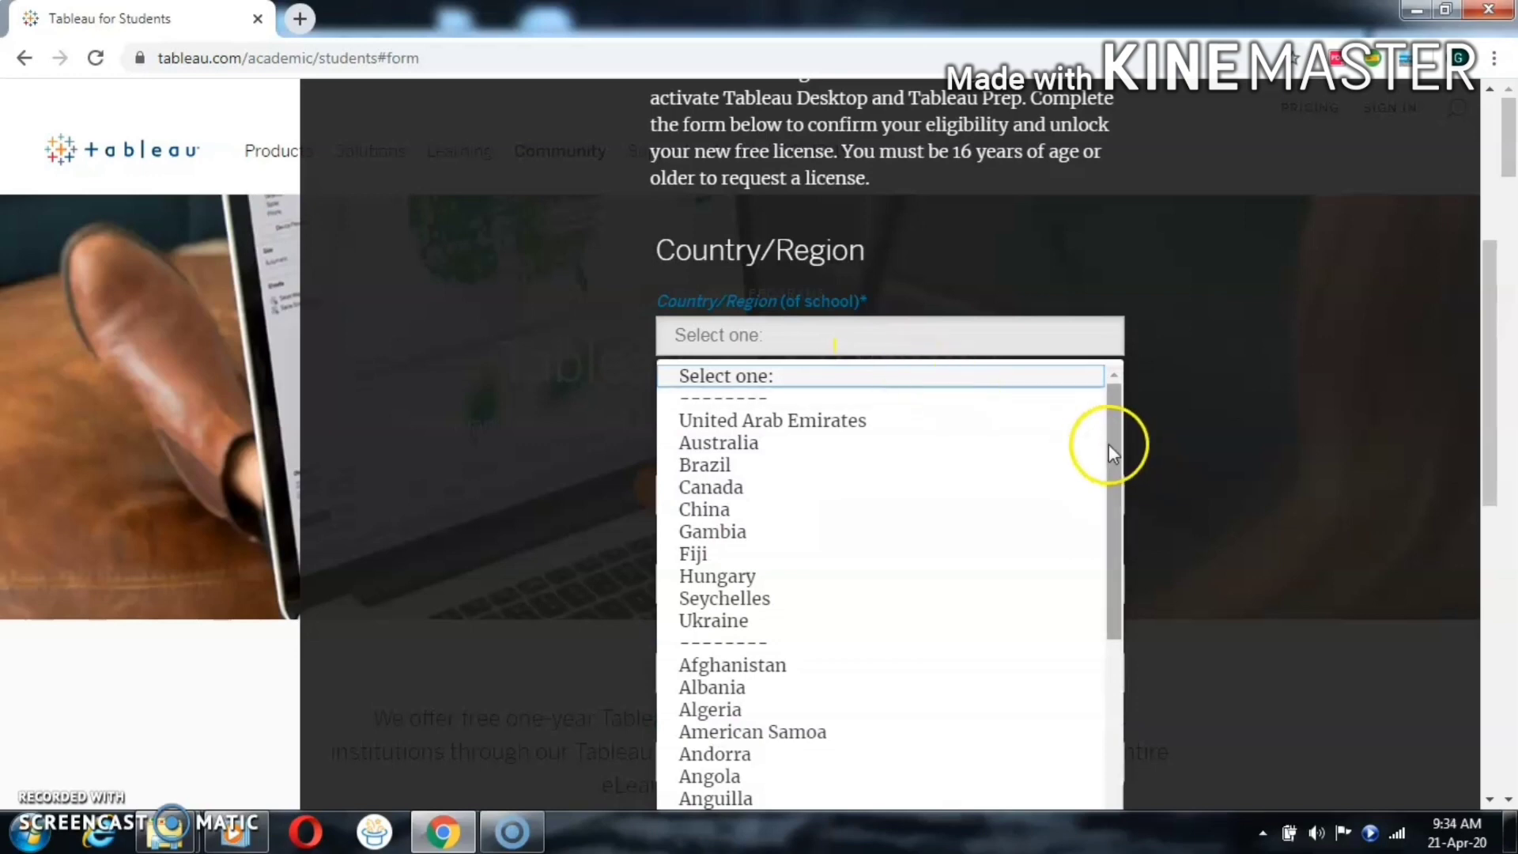
{"action": "left_click_drag", "start_coordinate": [1120, 471], "coordinate": [1115, 844]}
{"action": "left_click", "coordinate": [729, 750]}
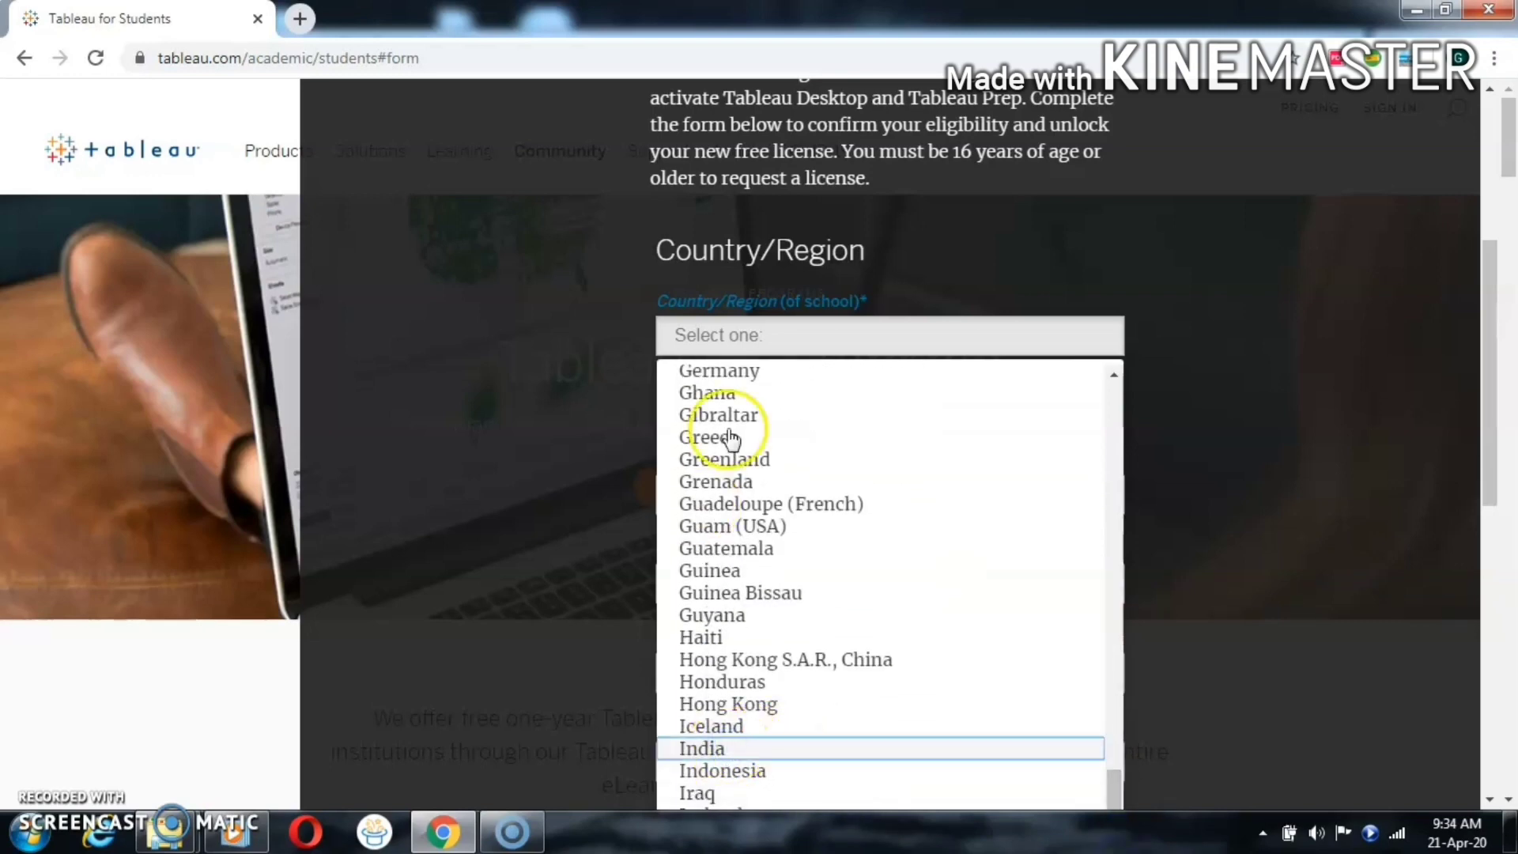
Fill in the student's legal first name, legal last name, e-mail and confirmation e-mail using the saved suggestions
{"action": "left_click", "coordinate": [734, 495]}
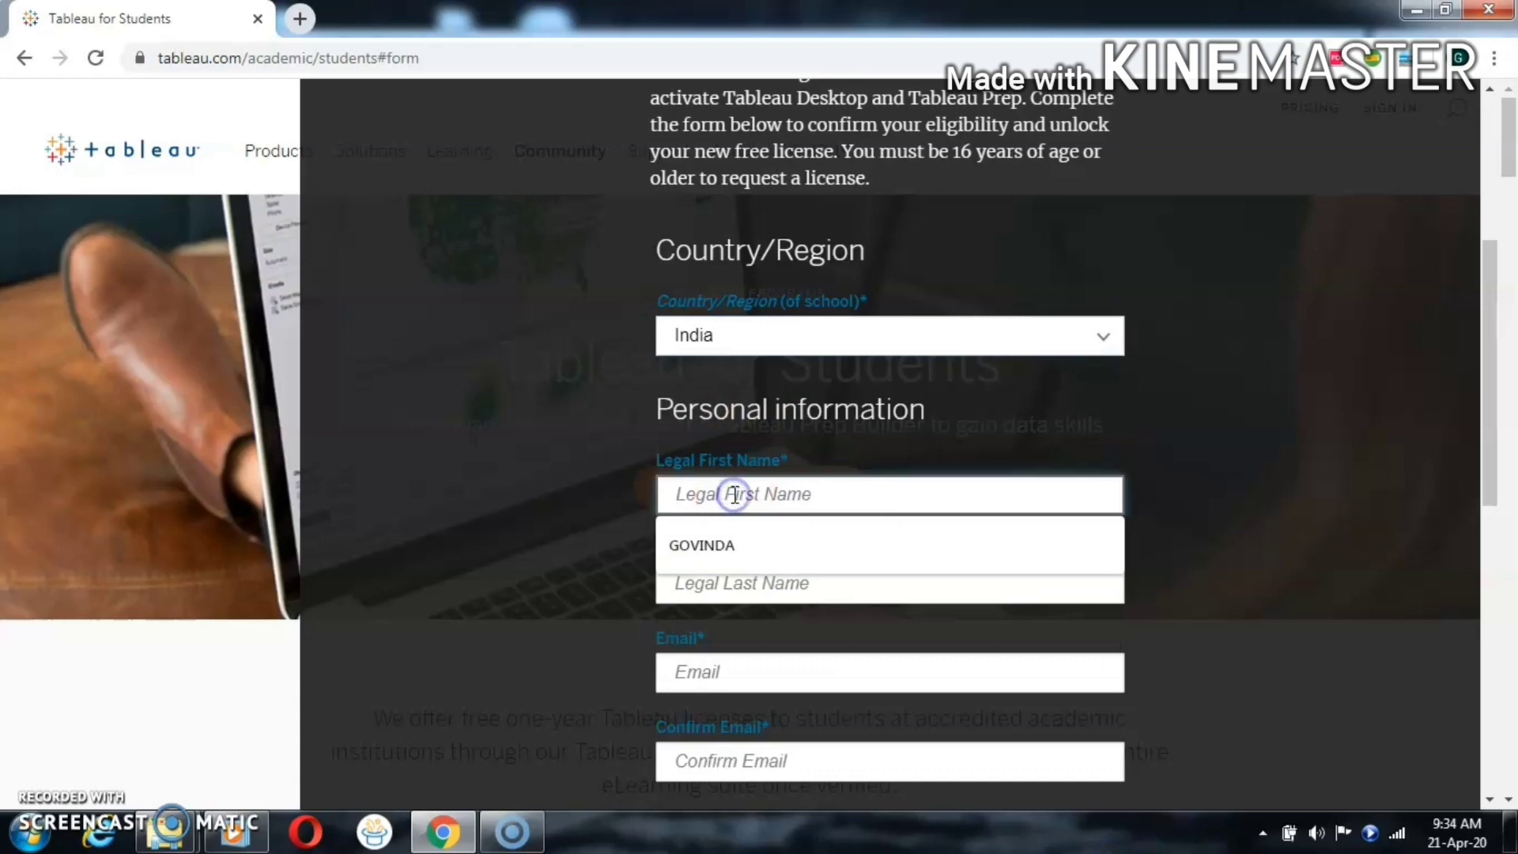
{"action": "left_click", "coordinate": [729, 534]}
{"action": "left_click", "coordinate": [729, 592]}
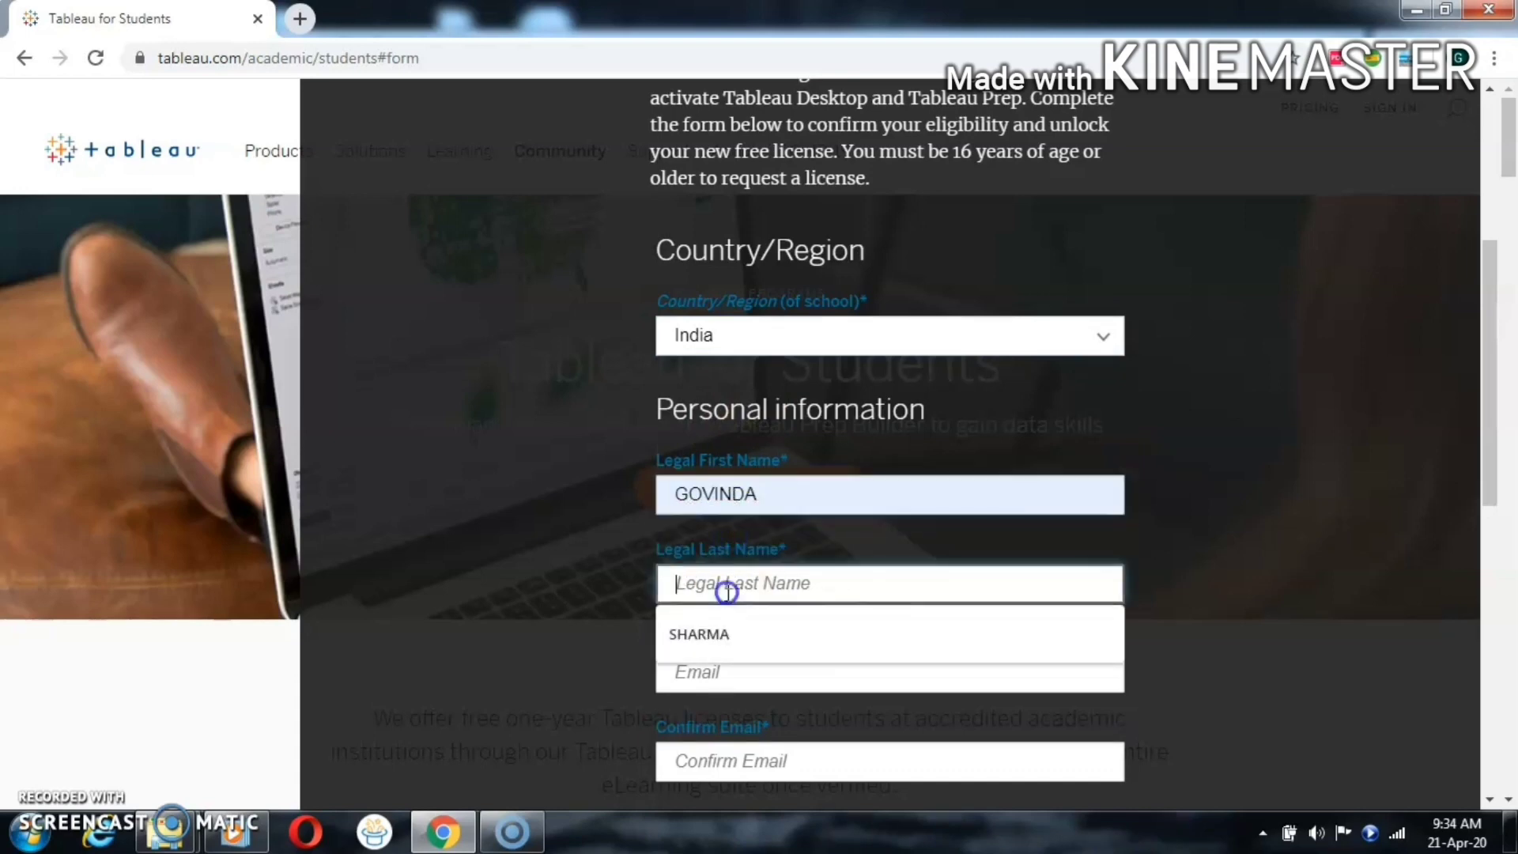
{"action": "left_click", "coordinate": [718, 631]}
{"action": "left_click", "coordinate": [721, 673]}
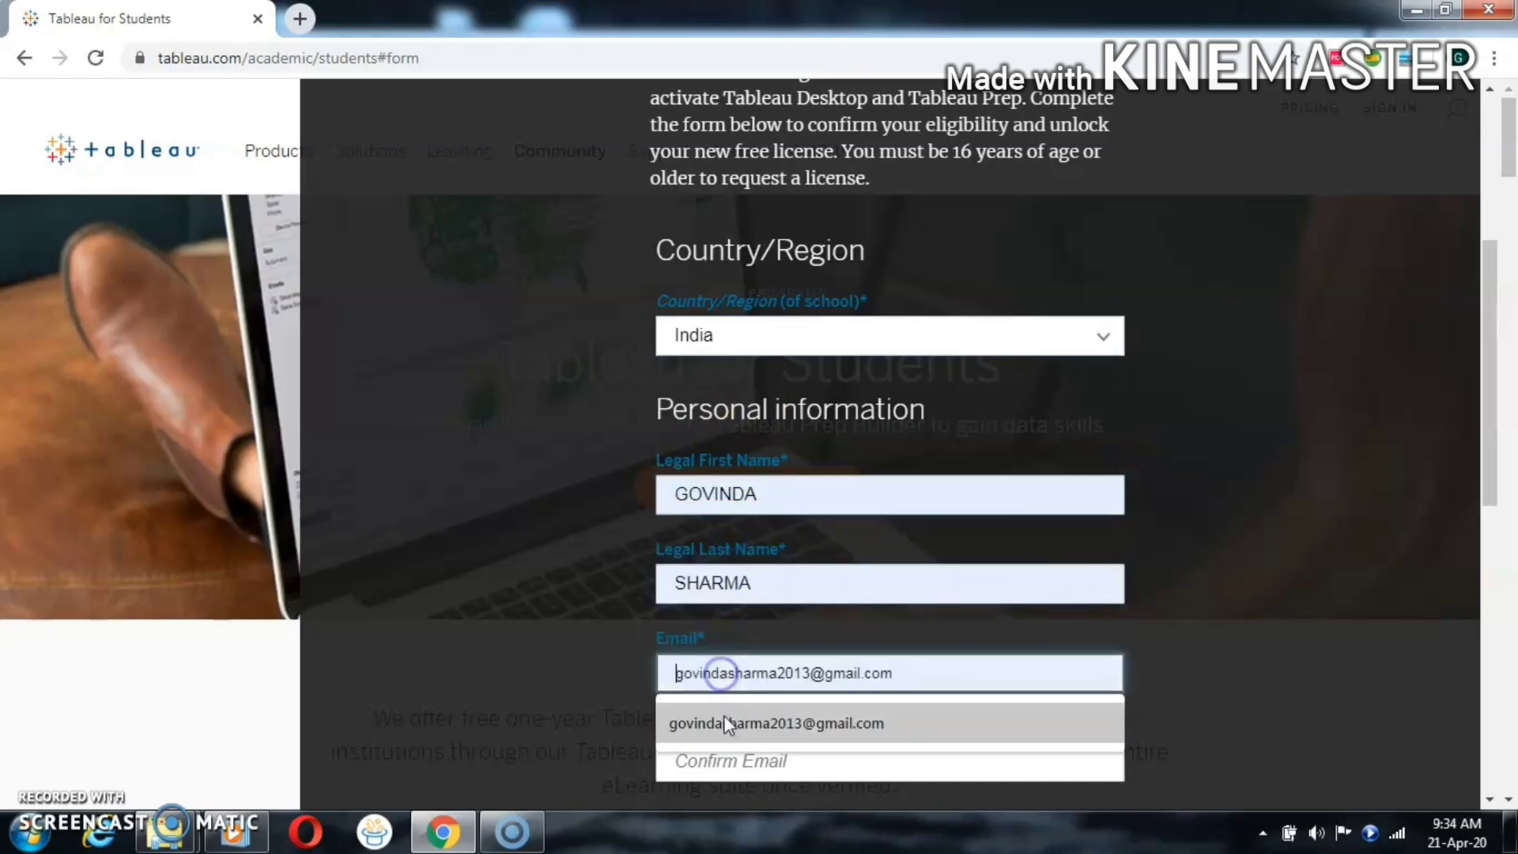
{"action": "left_click", "coordinate": [724, 722]}
{"action": "left_click", "coordinate": [728, 759]}
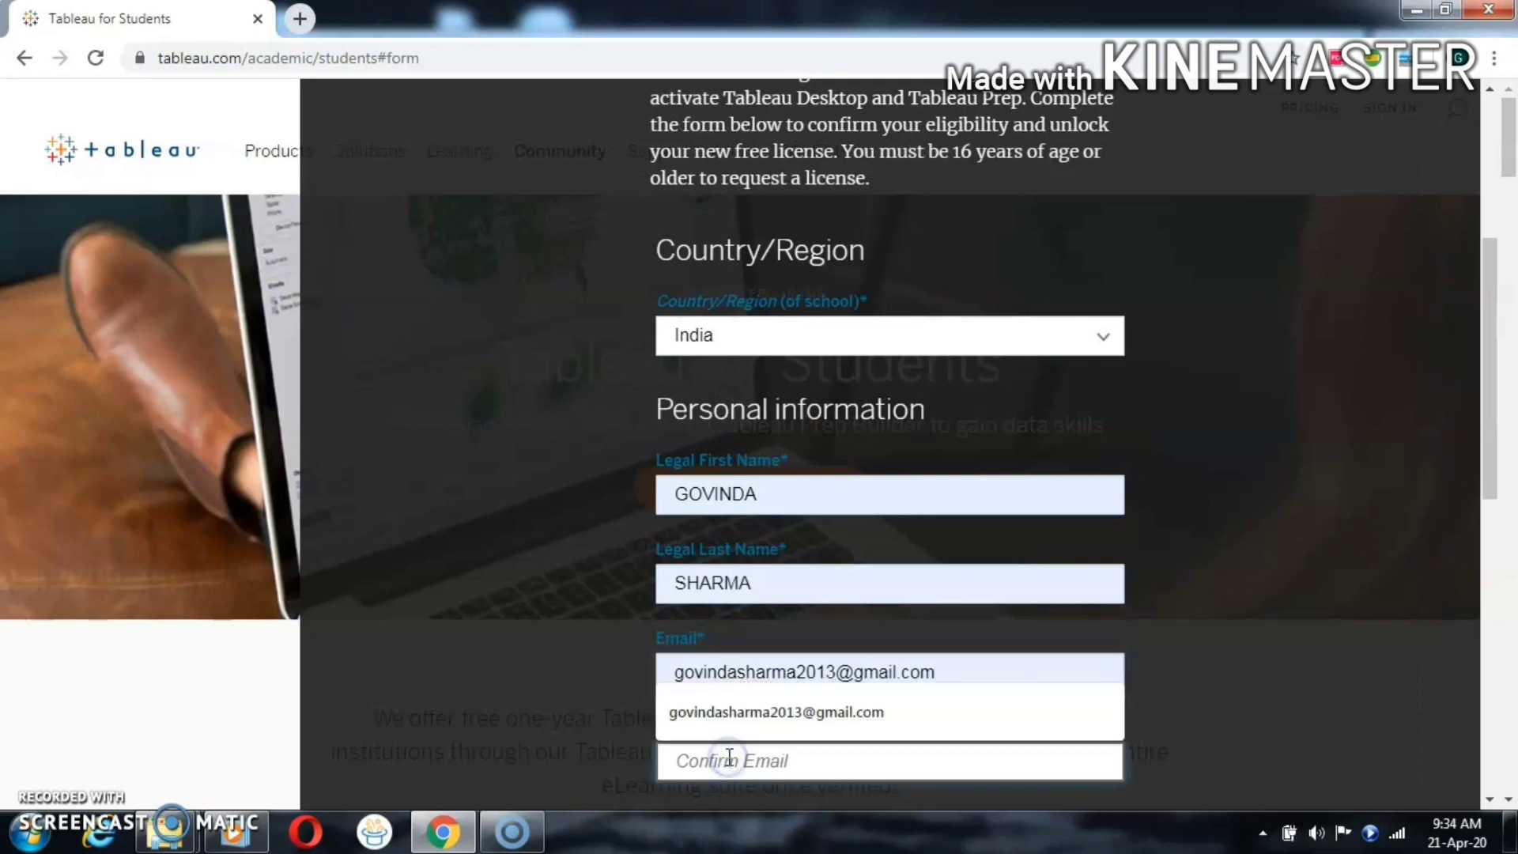
{"action": "left_click", "coordinate": [746, 712]}
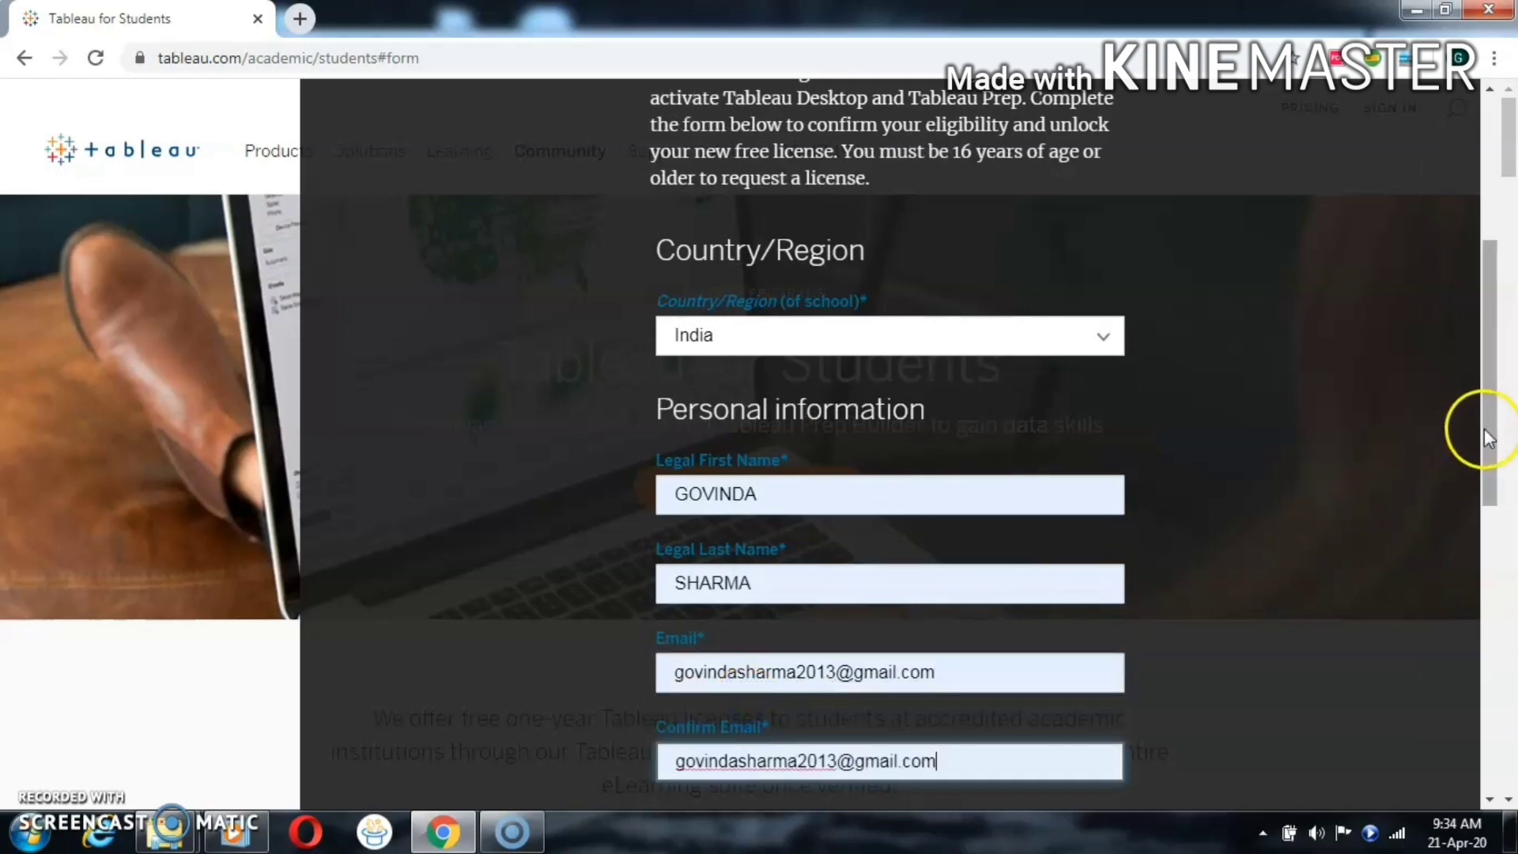
Search the school name for "pune uni" and choose Savitribai Phule Pune University (Pune, Maharashtra)
{"action": "left_click_drag", "start_coordinate": [1490, 431], "coordinate": [1495, 609]}
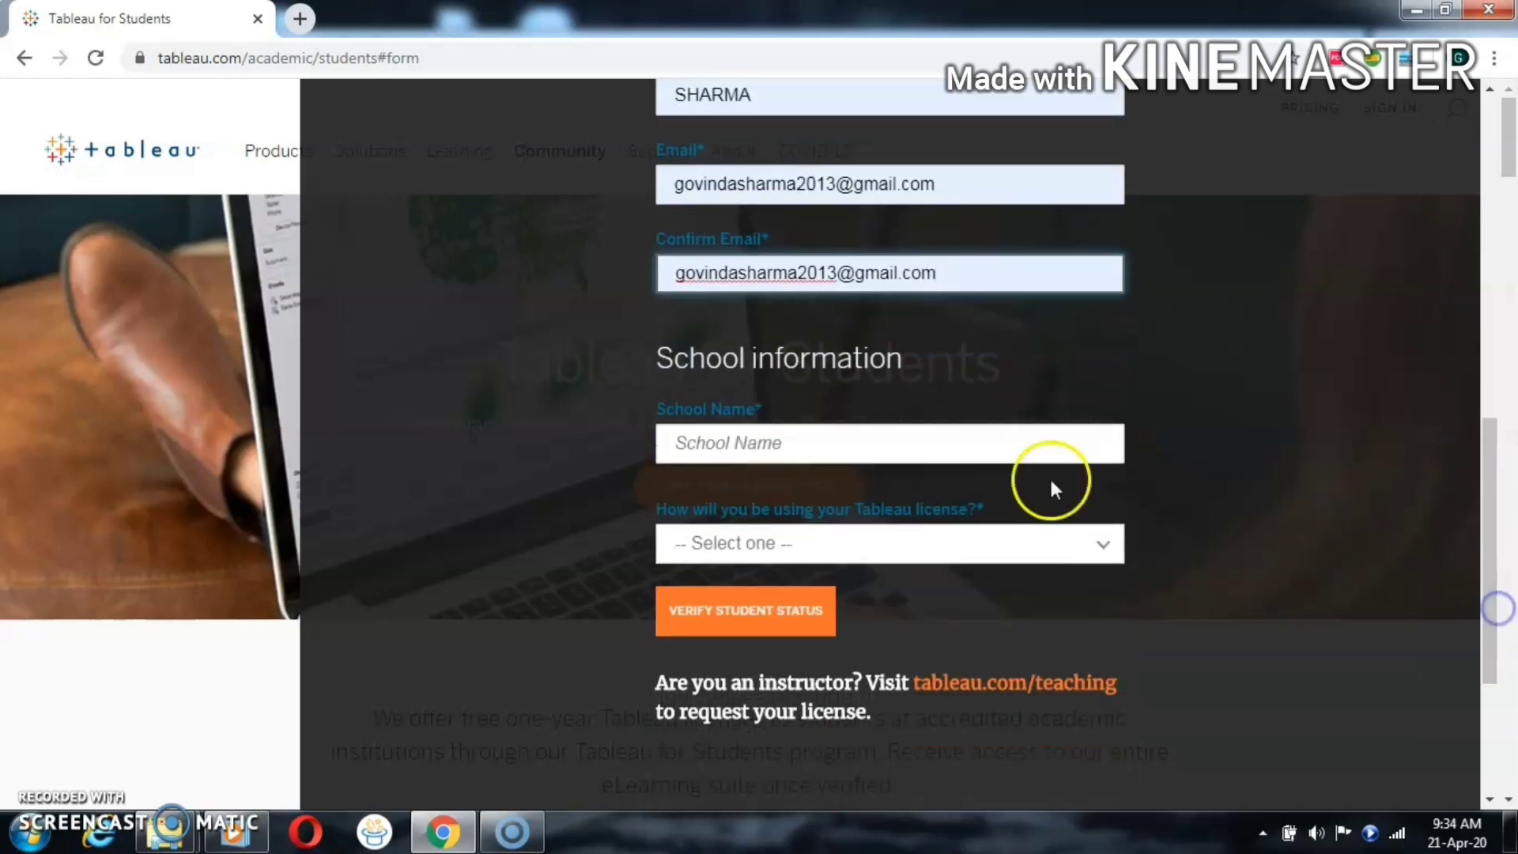
{"action": "left_click", "coordinate": [854, 444]}
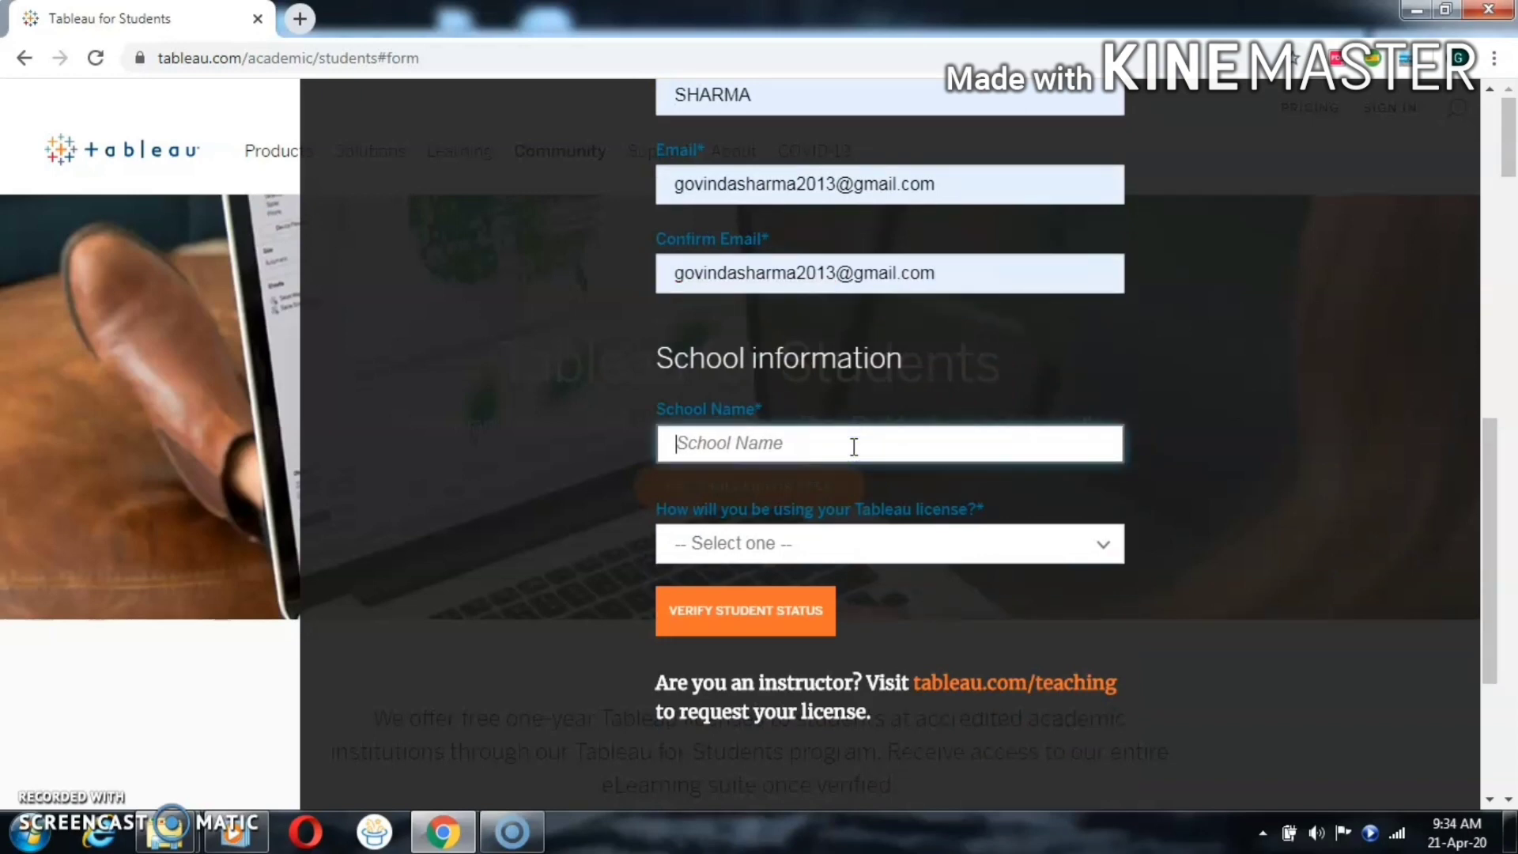
{"action": "type", "text": "pune"}
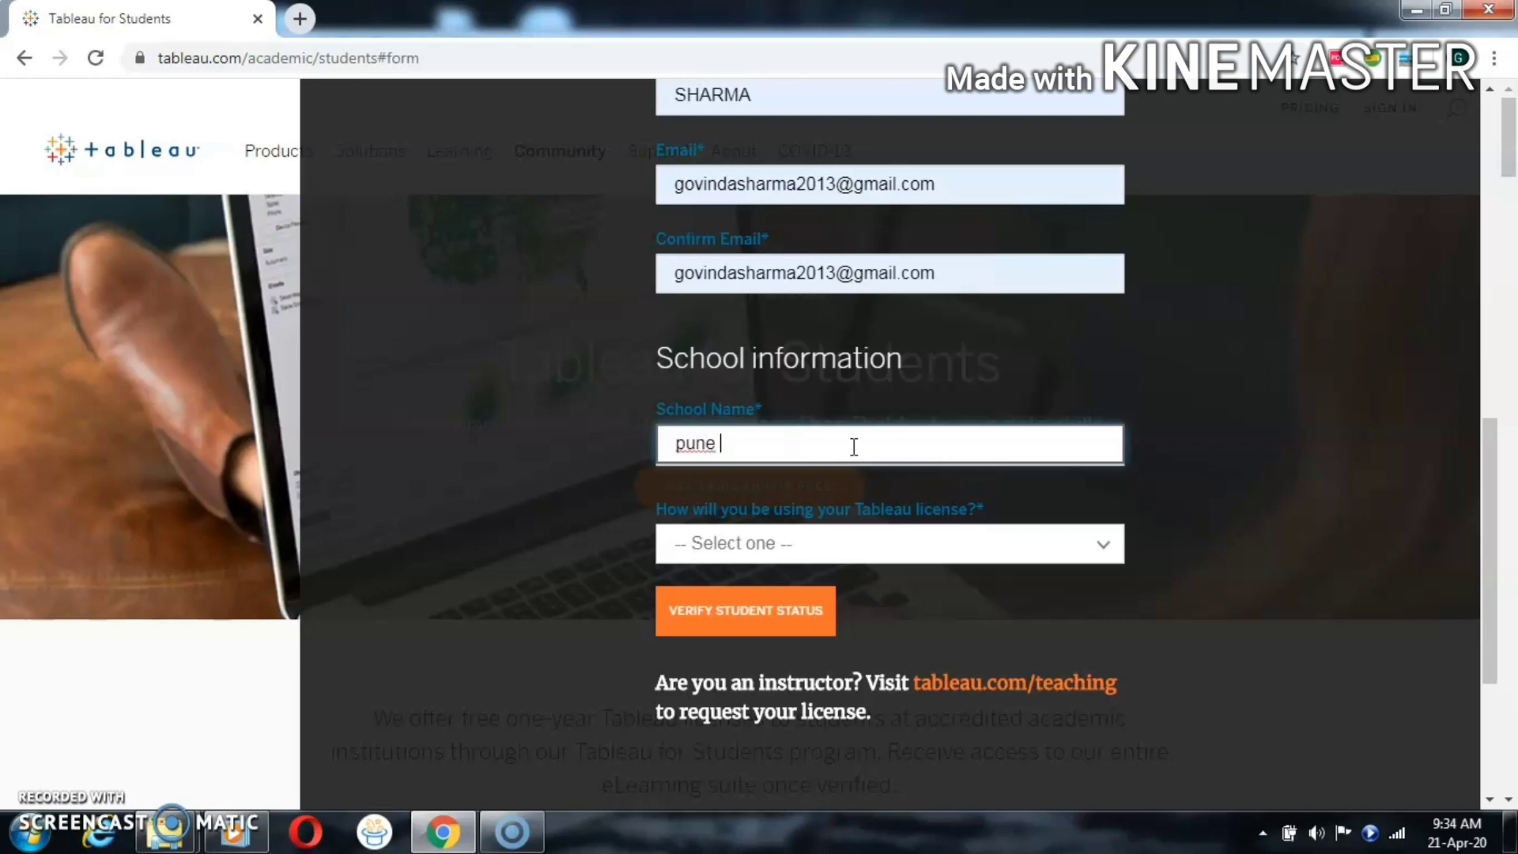
{"action": "type", "text": " uni"}
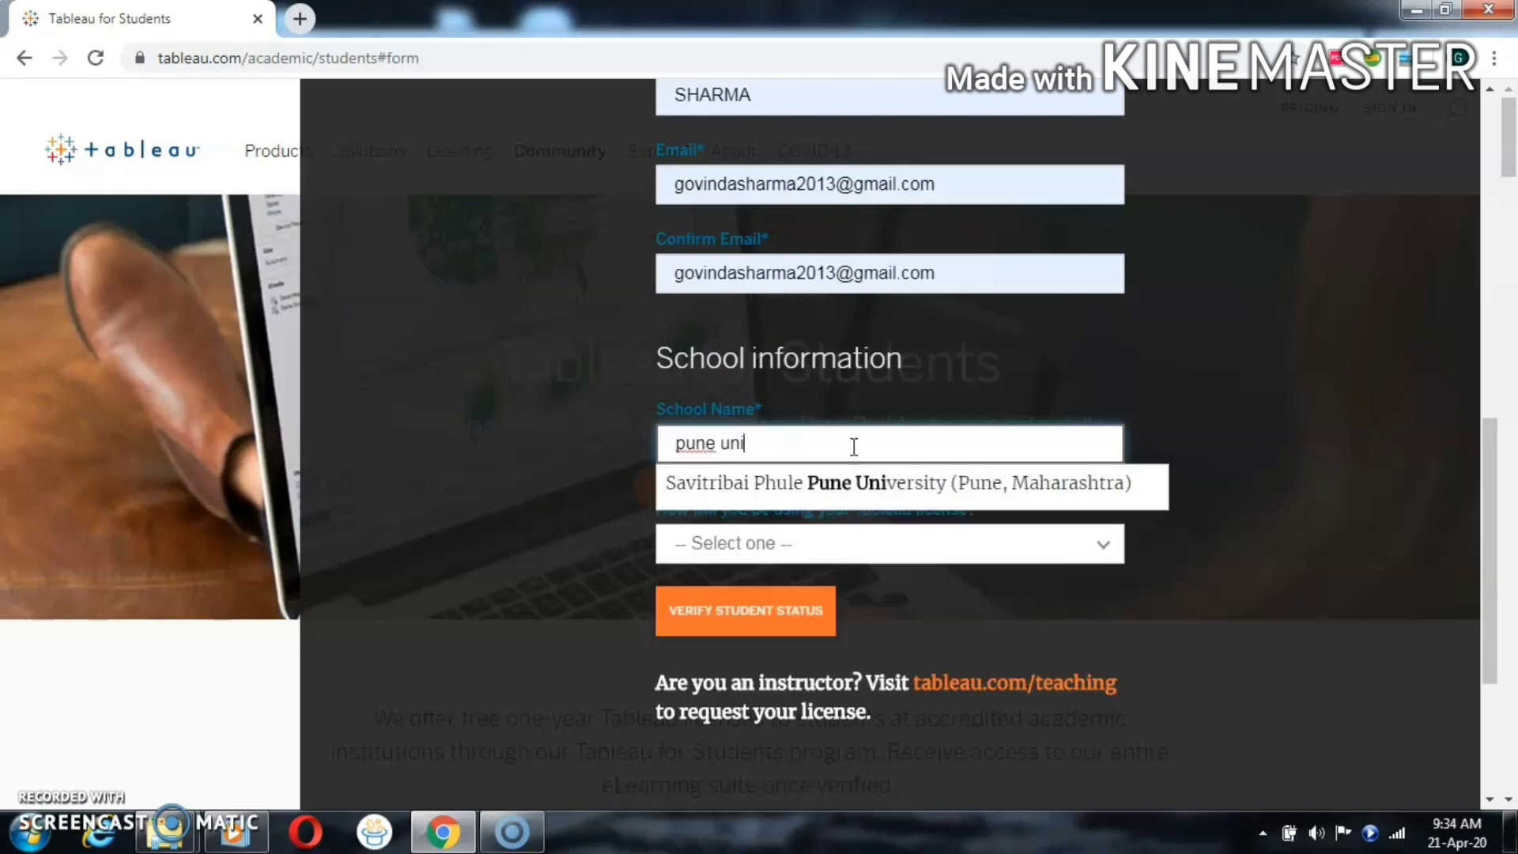
{"action": "left_click", "coordinate": [886, 480]}
Set the license use to Learning on own, submit the form for student status verification, and close the form
{"action": "left_click", "coordinate": [889, 541]}
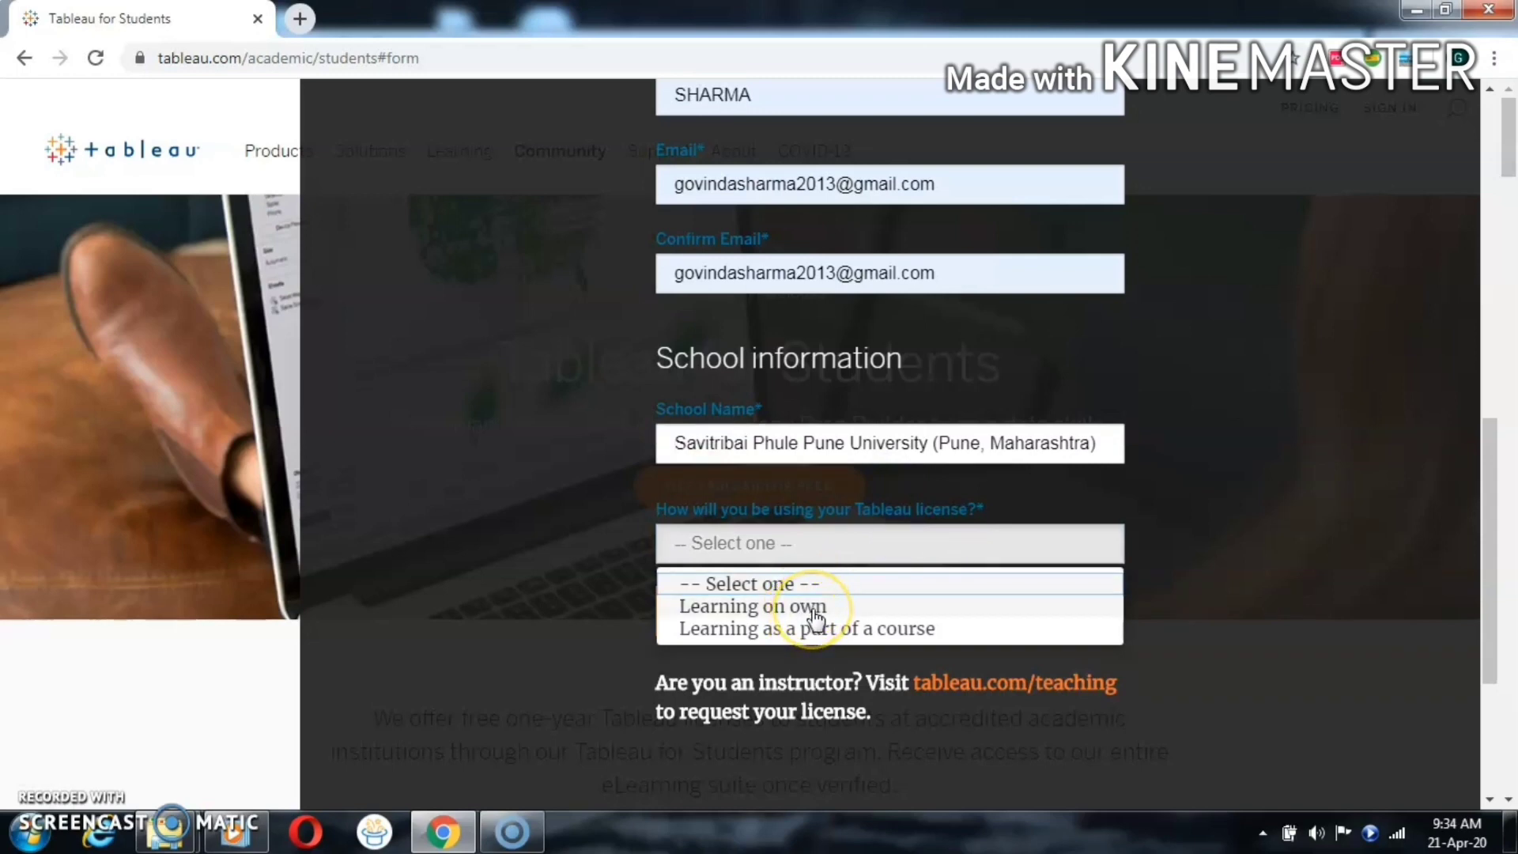
{"action": "left_click", "coordinate": [816, 607]}
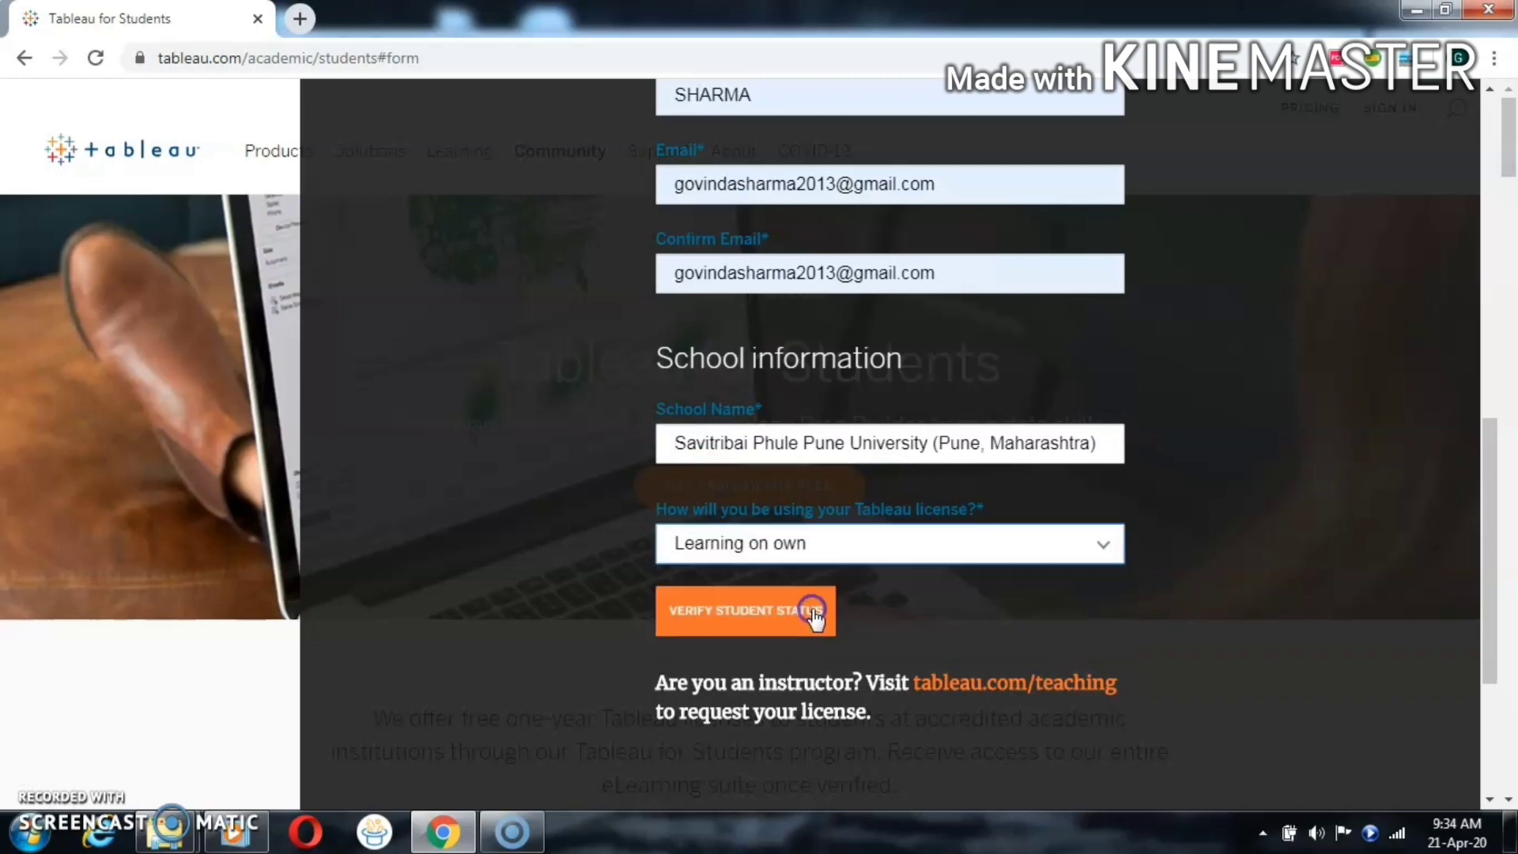
{"action": "left_click", "coordinate": [763, 619]}
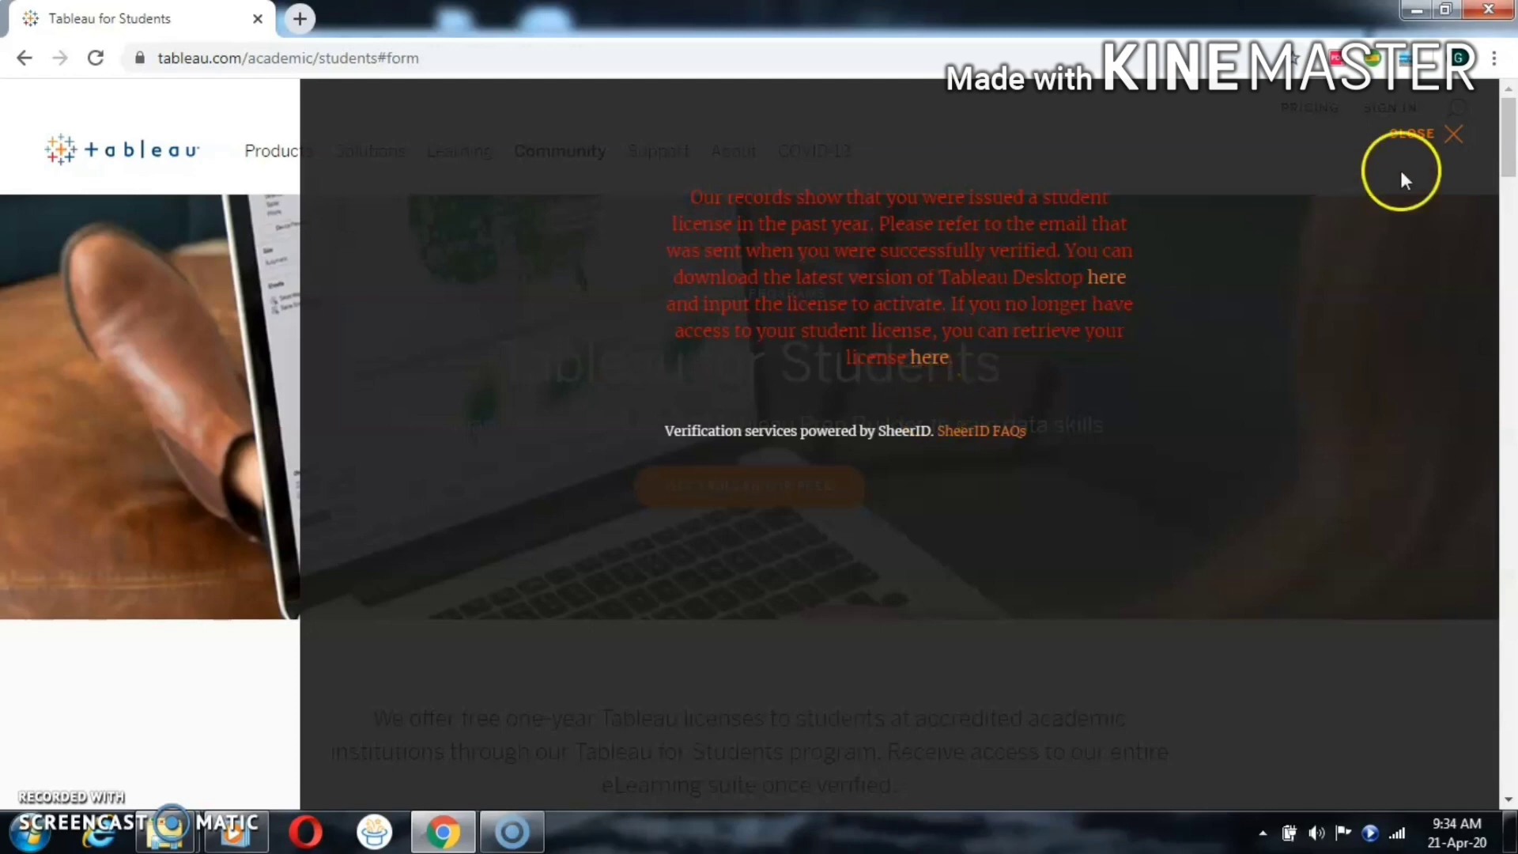
{"action": "left_click", "coordinate": [1455, 142]}
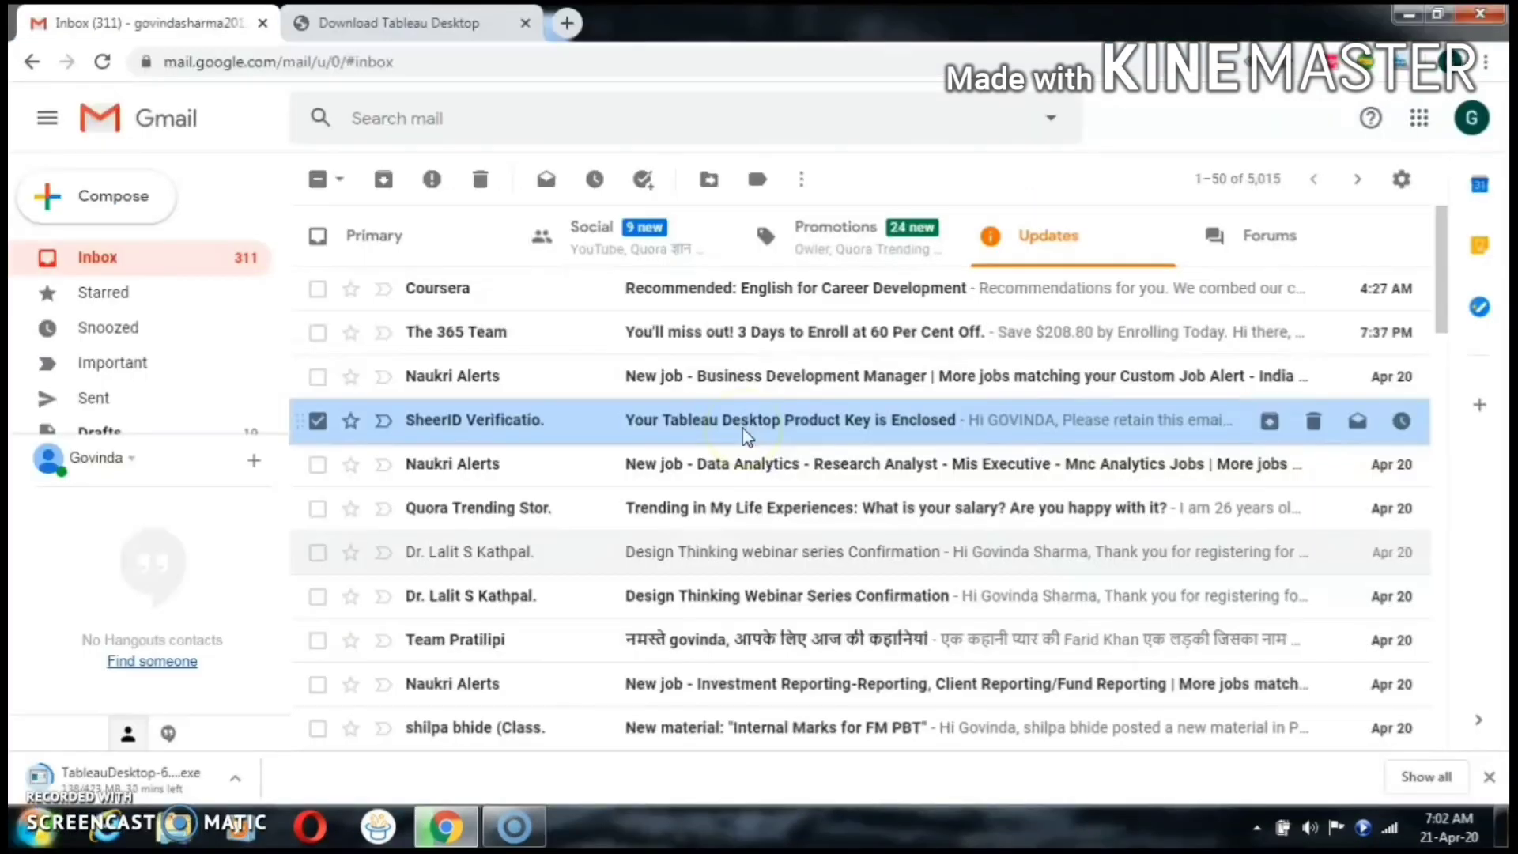
In Gmail, open the message "Your Tableau Desktop Product Key is Enclosed" and read its download and activation instructions
{"action": "left_click", "coordinate": [745, 435]}
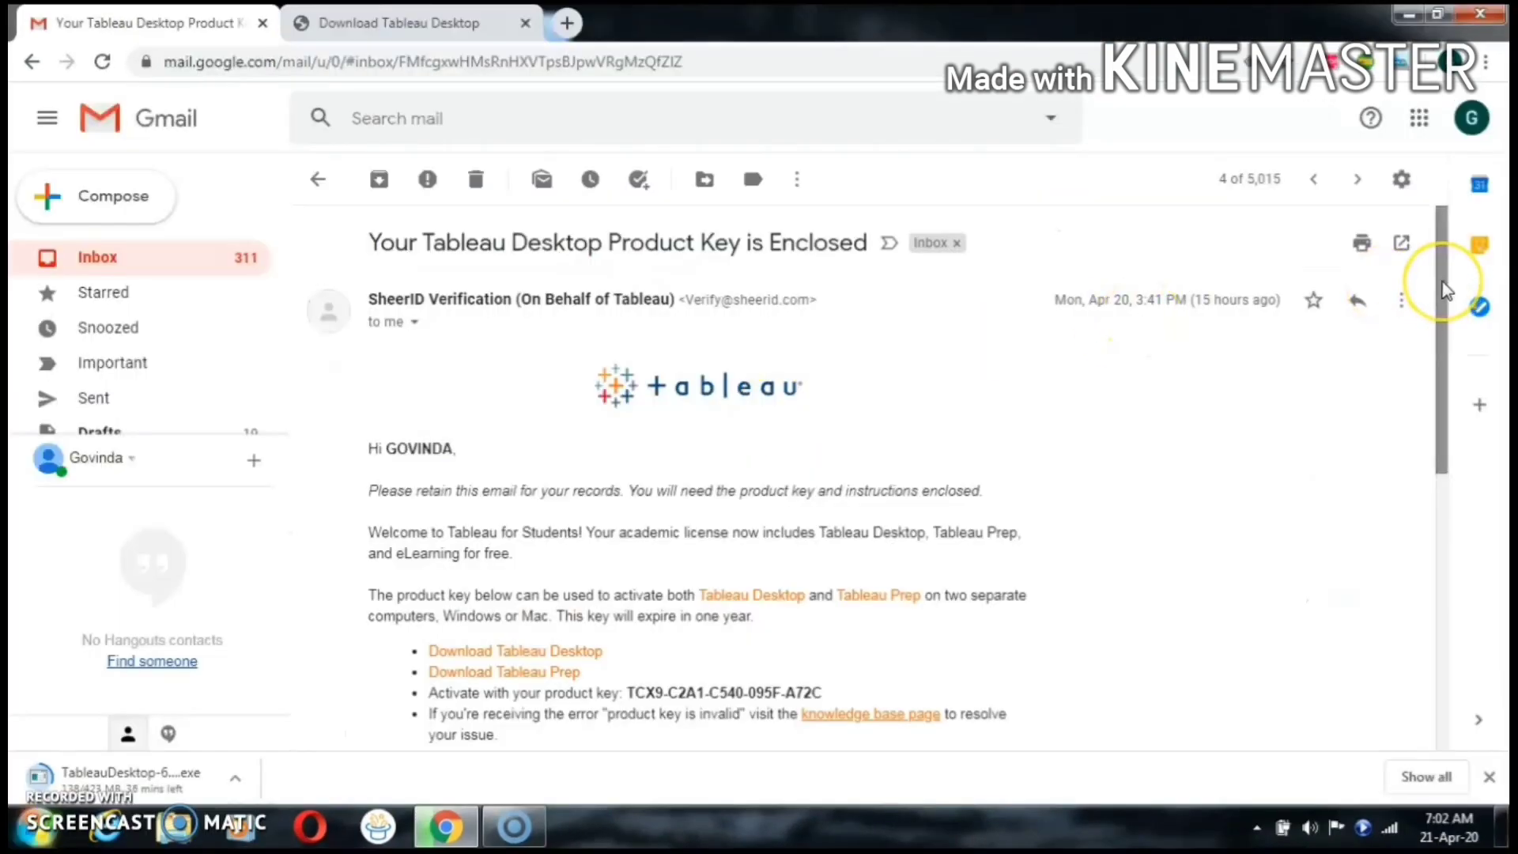
{"action": "scroll", "coordinate": [1445, 289], "scroll_direction": "down", "scroll_amount": 2}
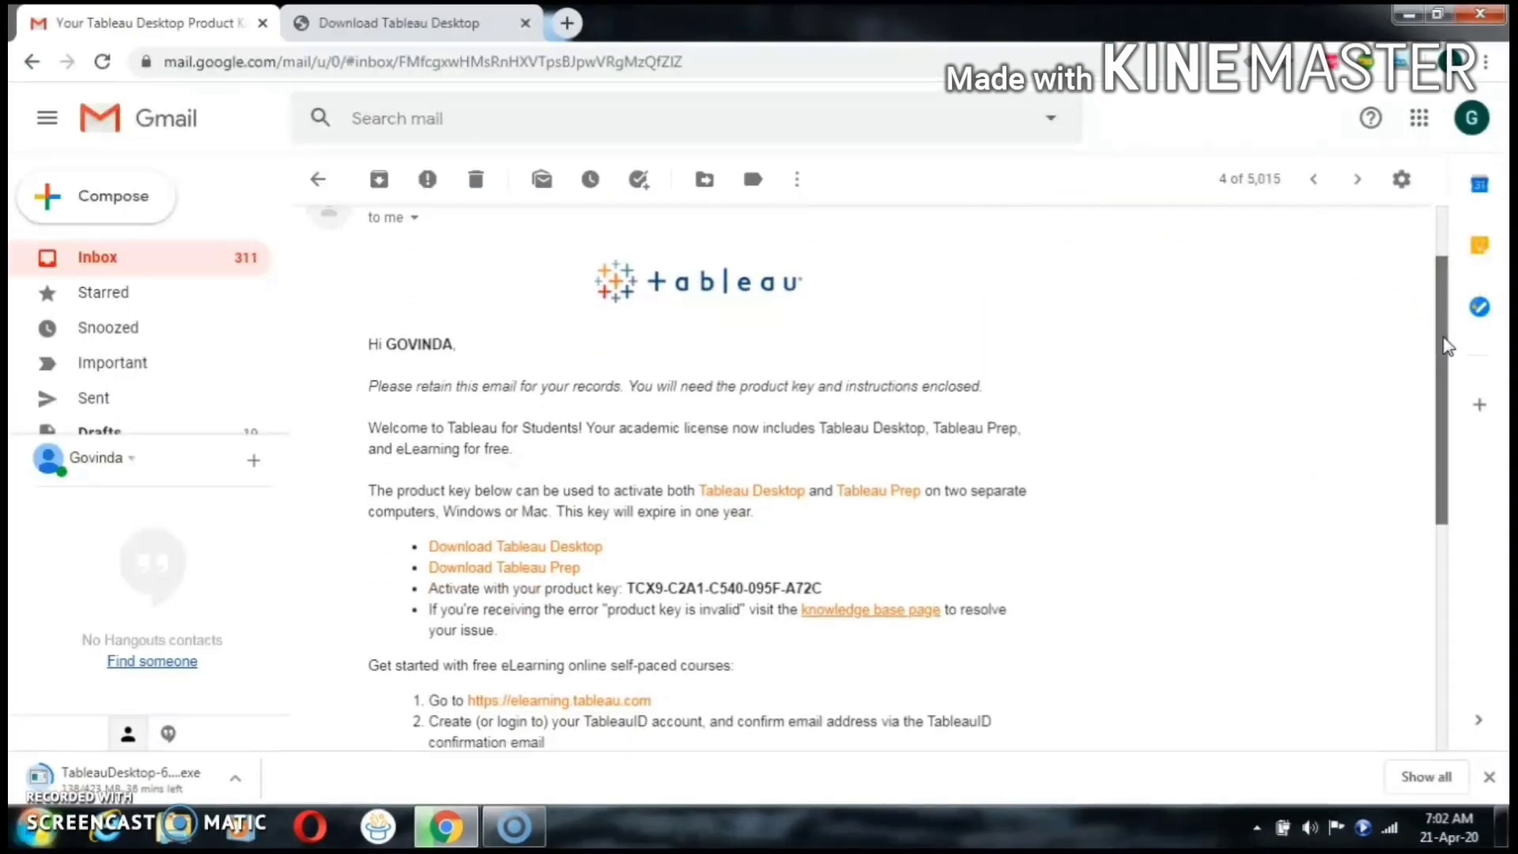
{"action": "mouse_move", "coordinate": [1444, 340]}
{"action": "left_mouse_down"}
{"action": "mouse_move", "coordinate": [1440, 558]}
{"action": "mouse_move", "coordinate": [1451, 363]}
{"action": "left_mouse_up"}
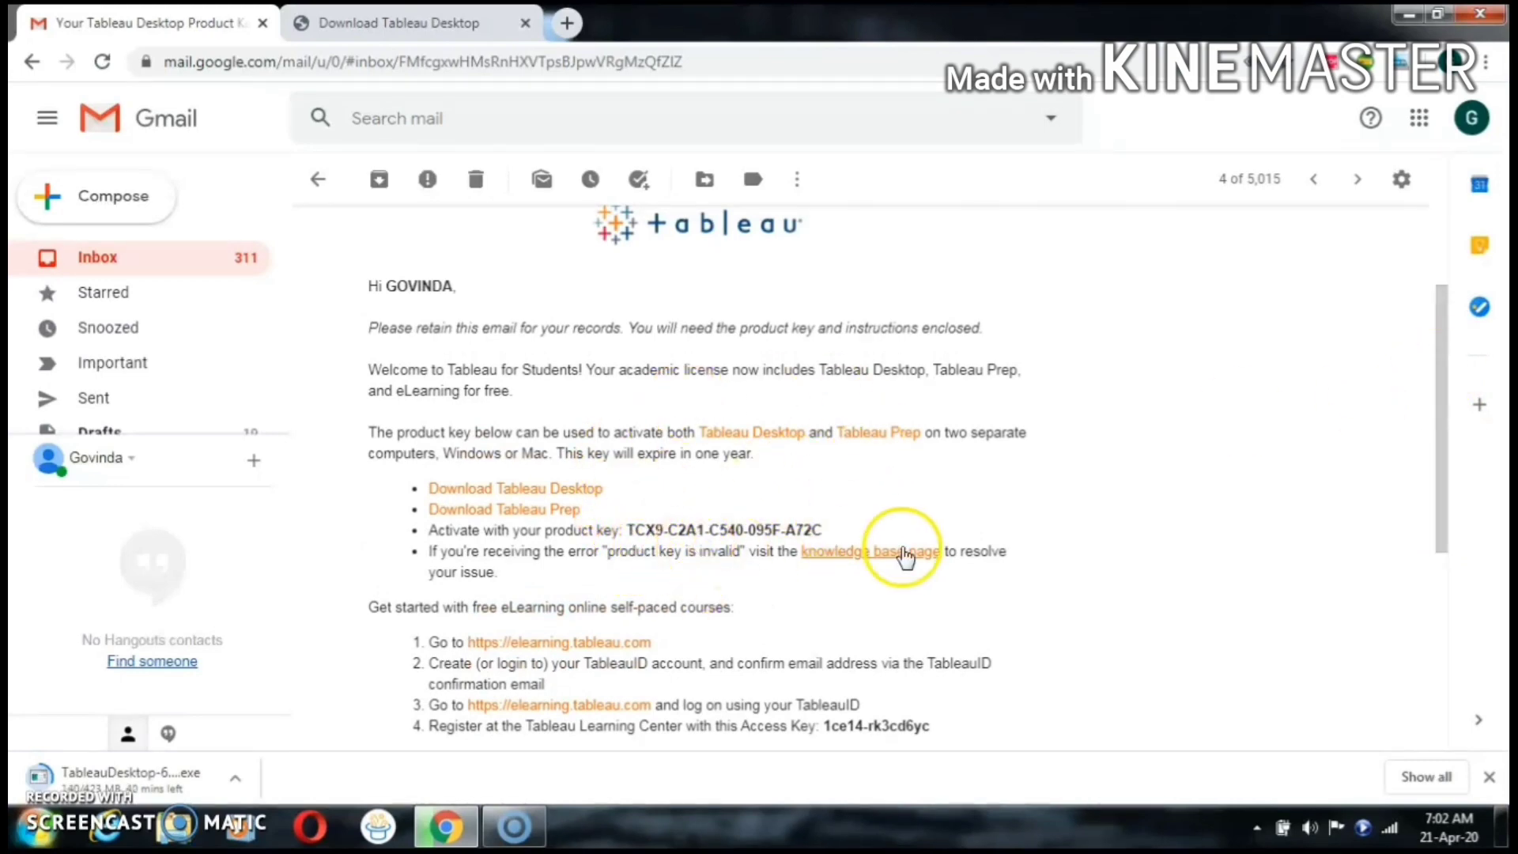
{"action": "mouse_move", "coordinate": [1452, 471]}
{"action": "left_mouse_down"}
{"action": "mouse_move", "coordinate": [1452, 612]}
{"action": "mouse_move", "coordinate": [1452, 445]}
{"action": "left_mouse_up"}
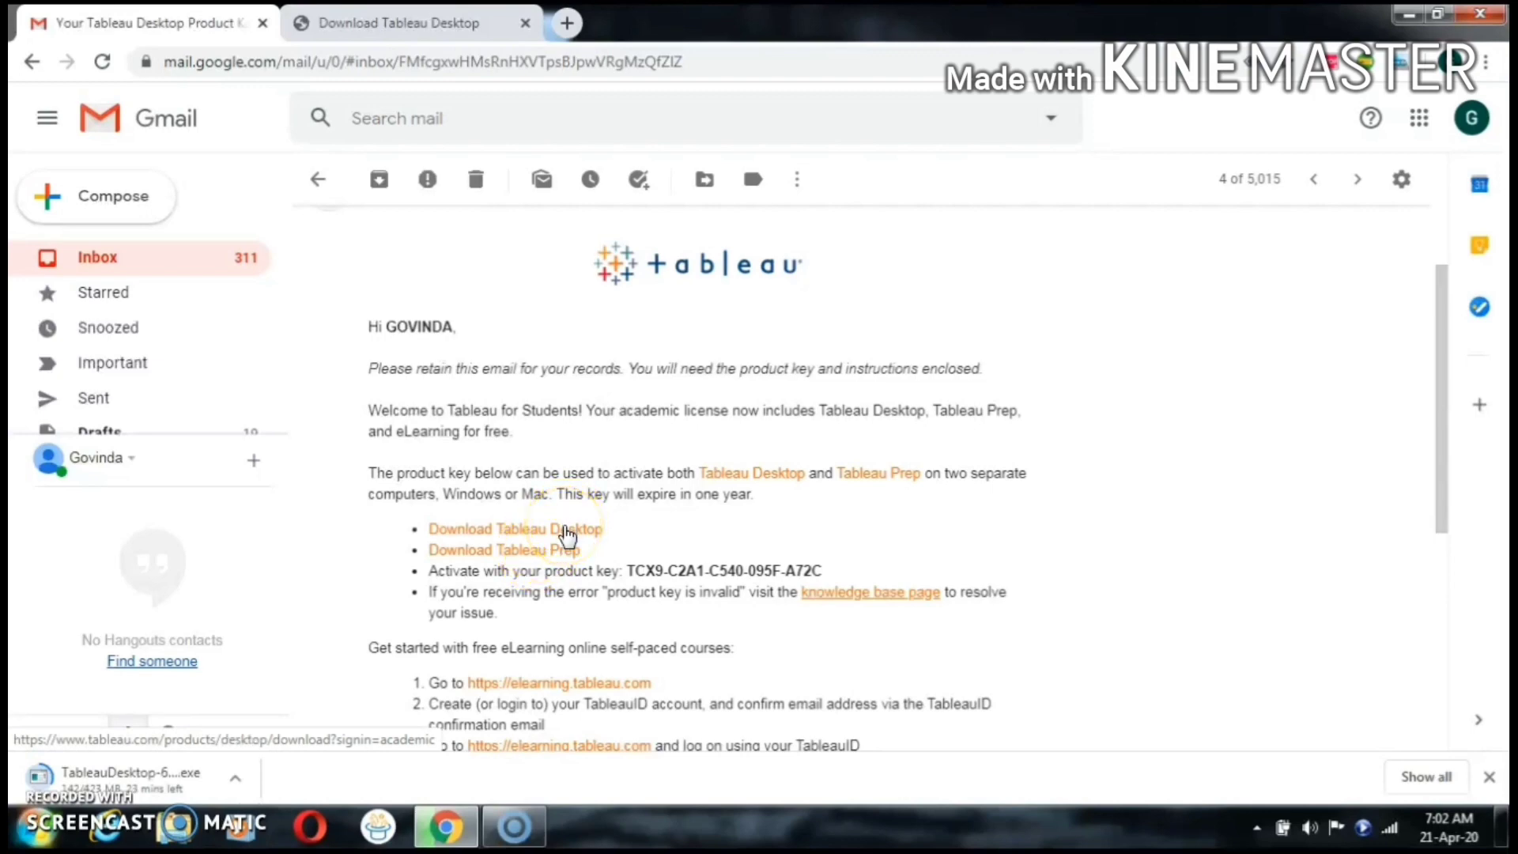
Open the Tableau Desktop download link from the e-mail and close the new page to return to the message
{"action": "left_click", "coordinate": [566, 531]}
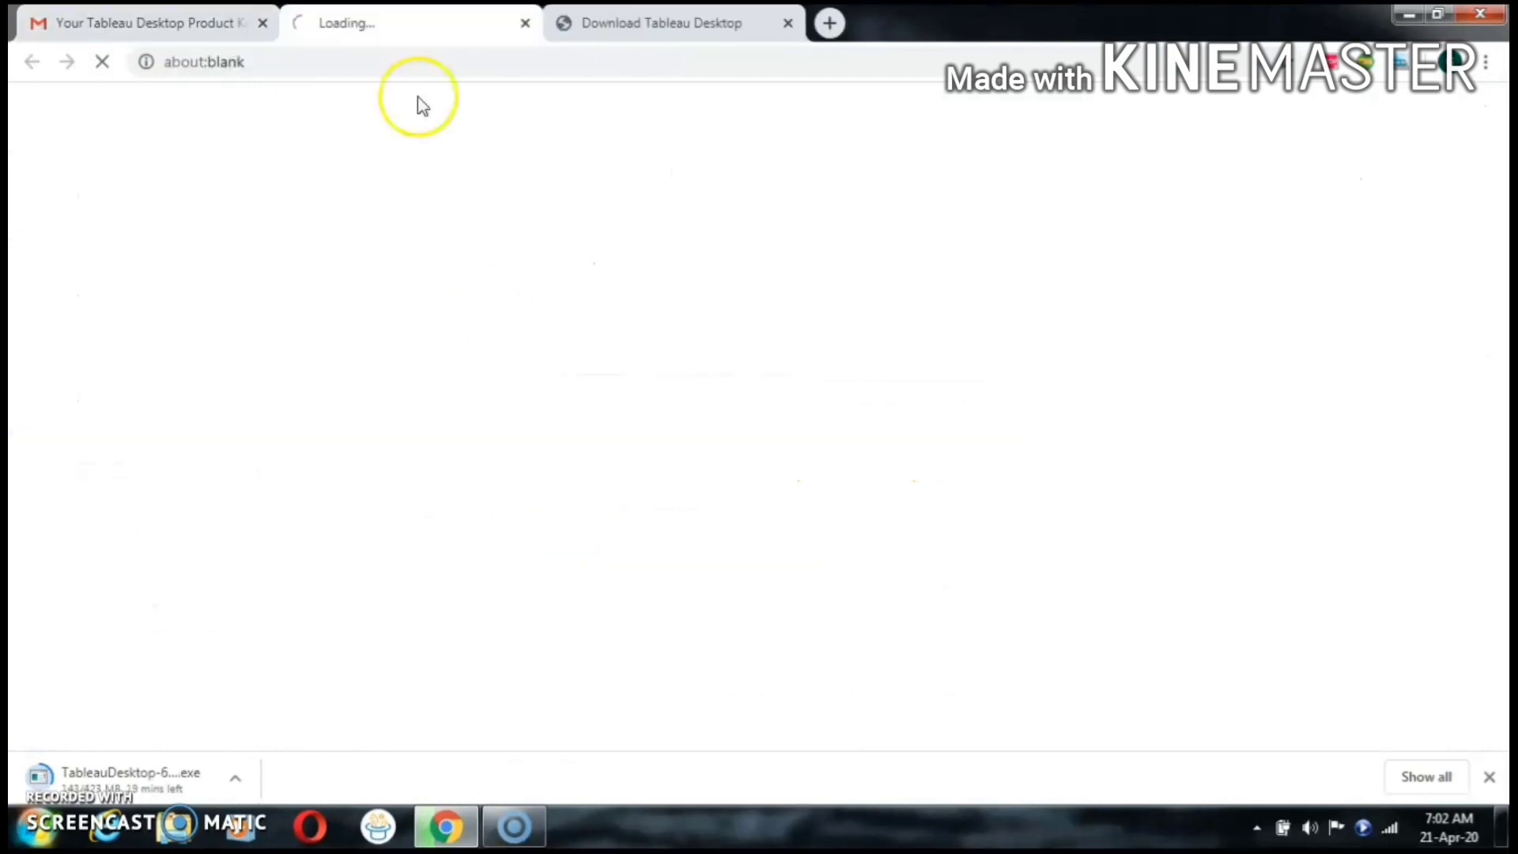
{"action": "left_click", "coordinate": [526, 24]}
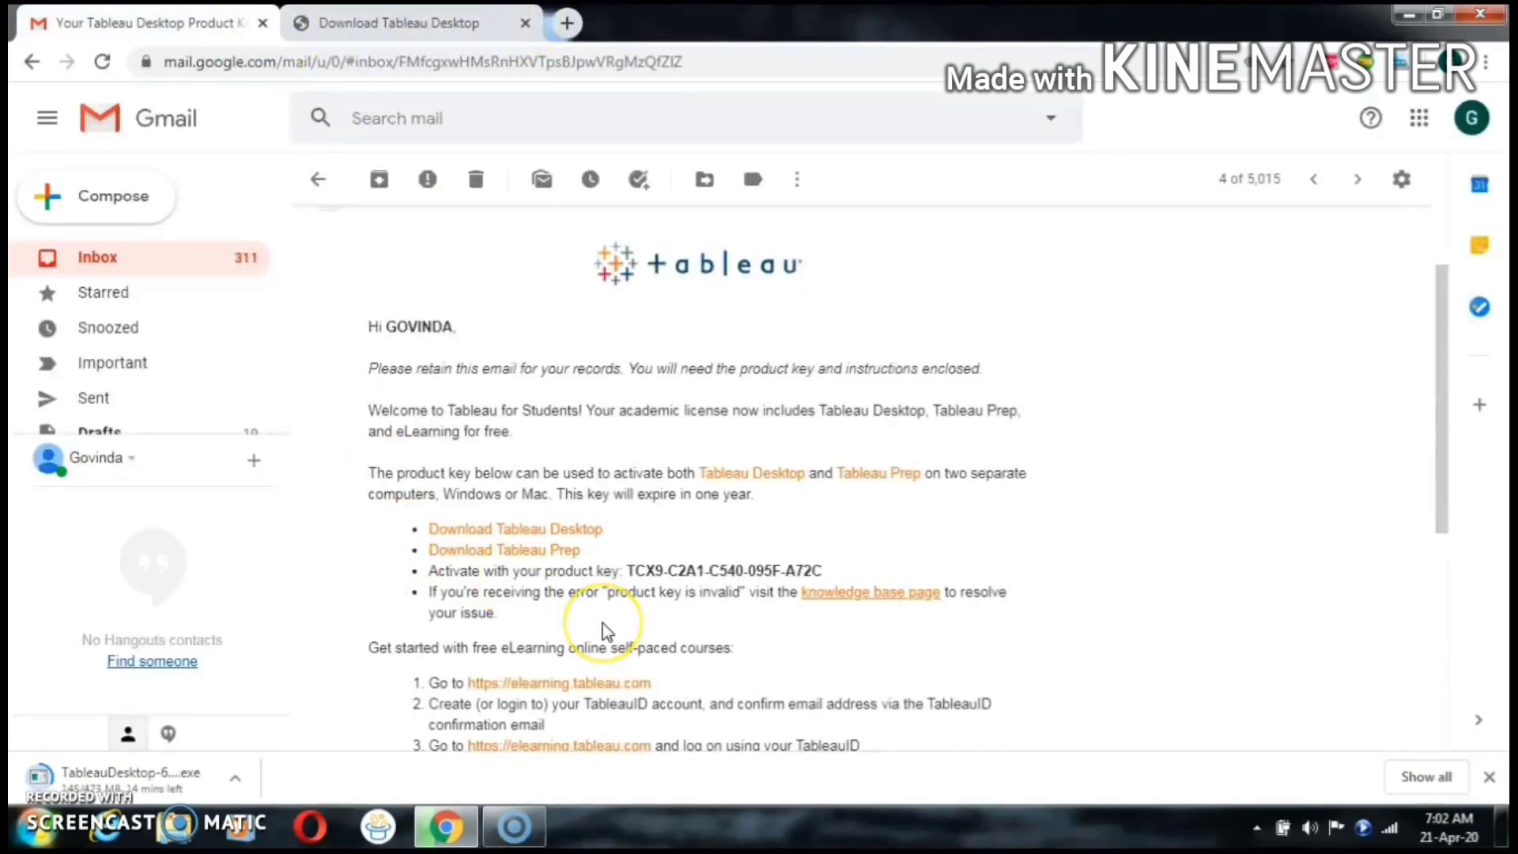
{"action": "left_click", "coordinate": [573, 667]}
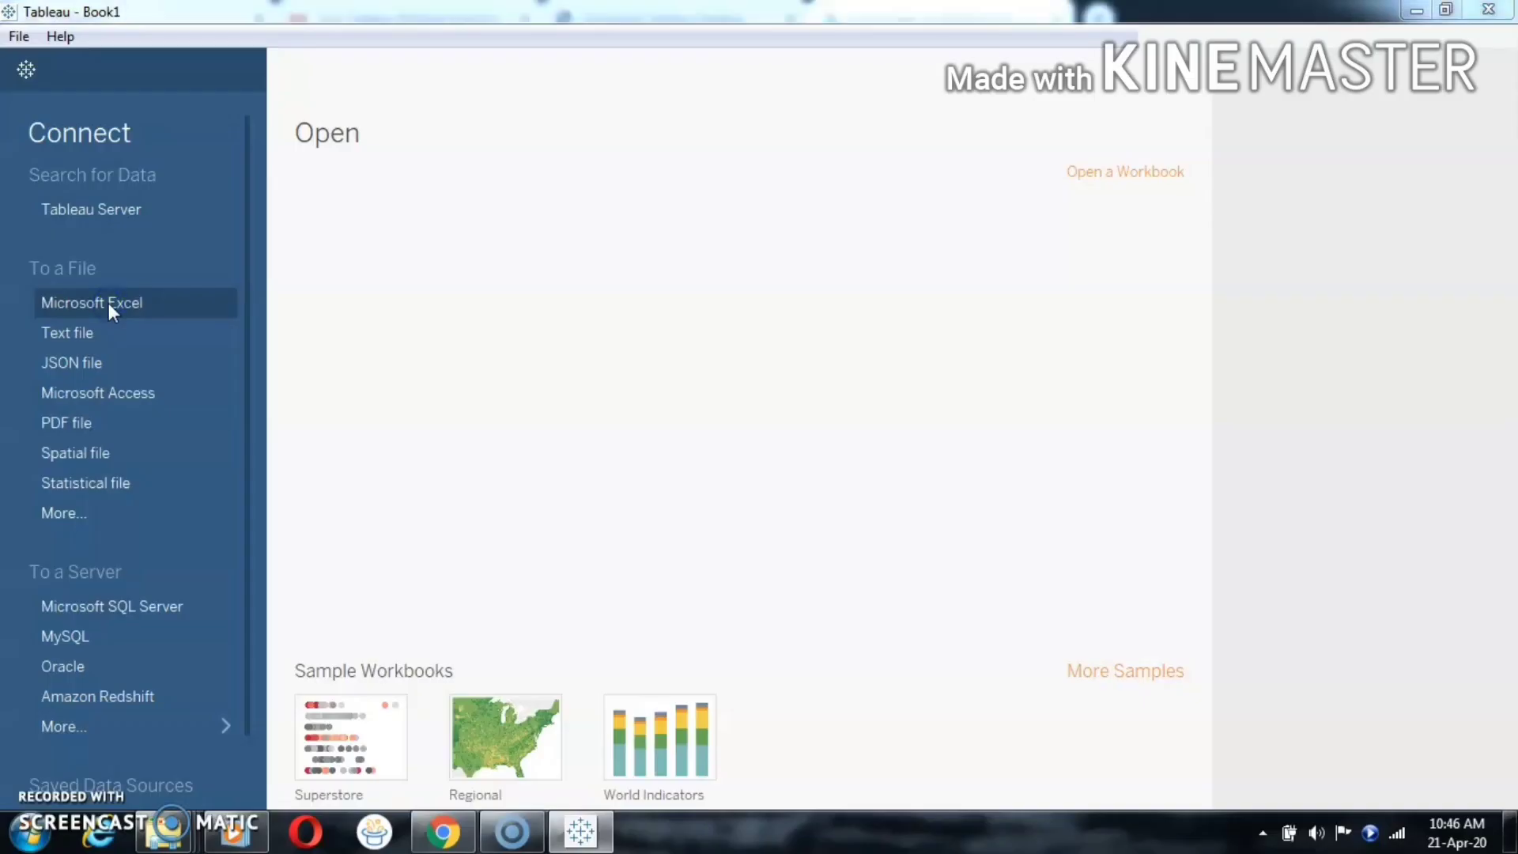
In Tableau Desktop, open the Superstore sample workbook and view California's profit ratio by city on the Overview map
{"action": "left_click", "coordinate": [108, 302]}
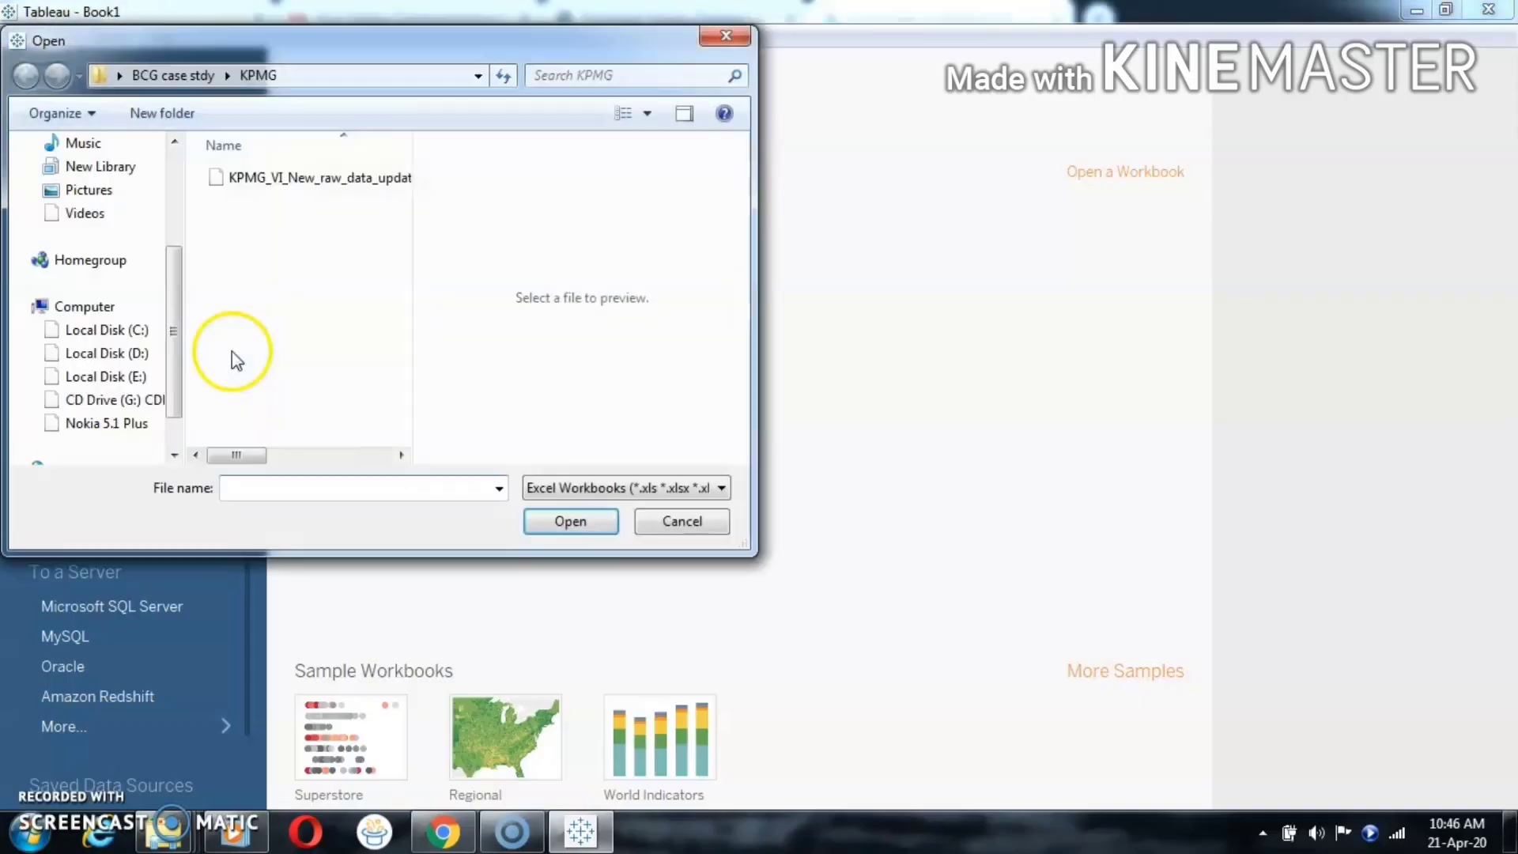
{"action": "left_click", "coordinate": [723, 36]}
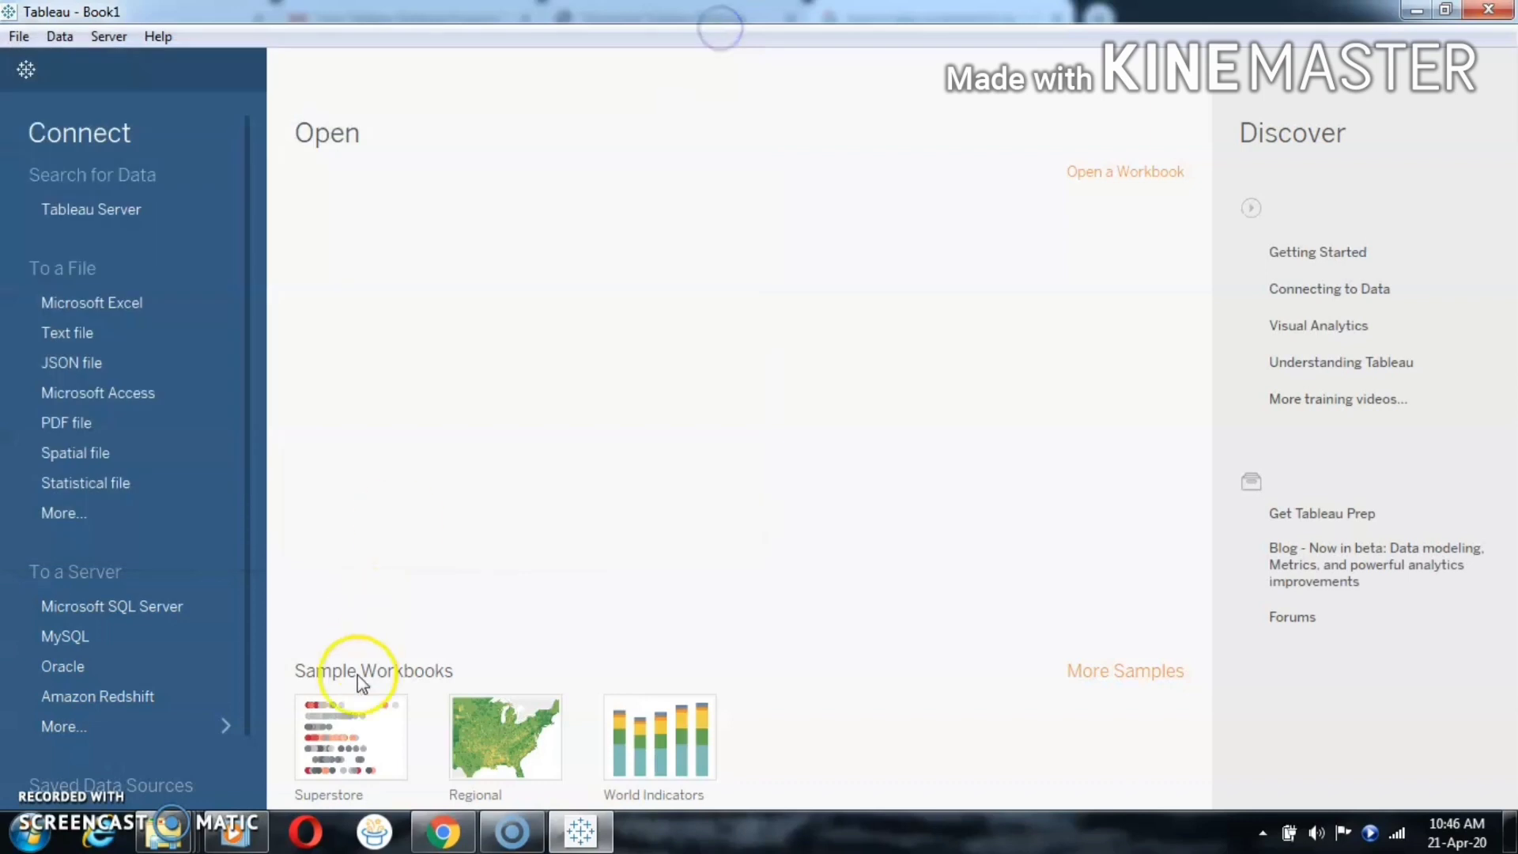
{"action": "left_click", "coordinate": [357, 714]}
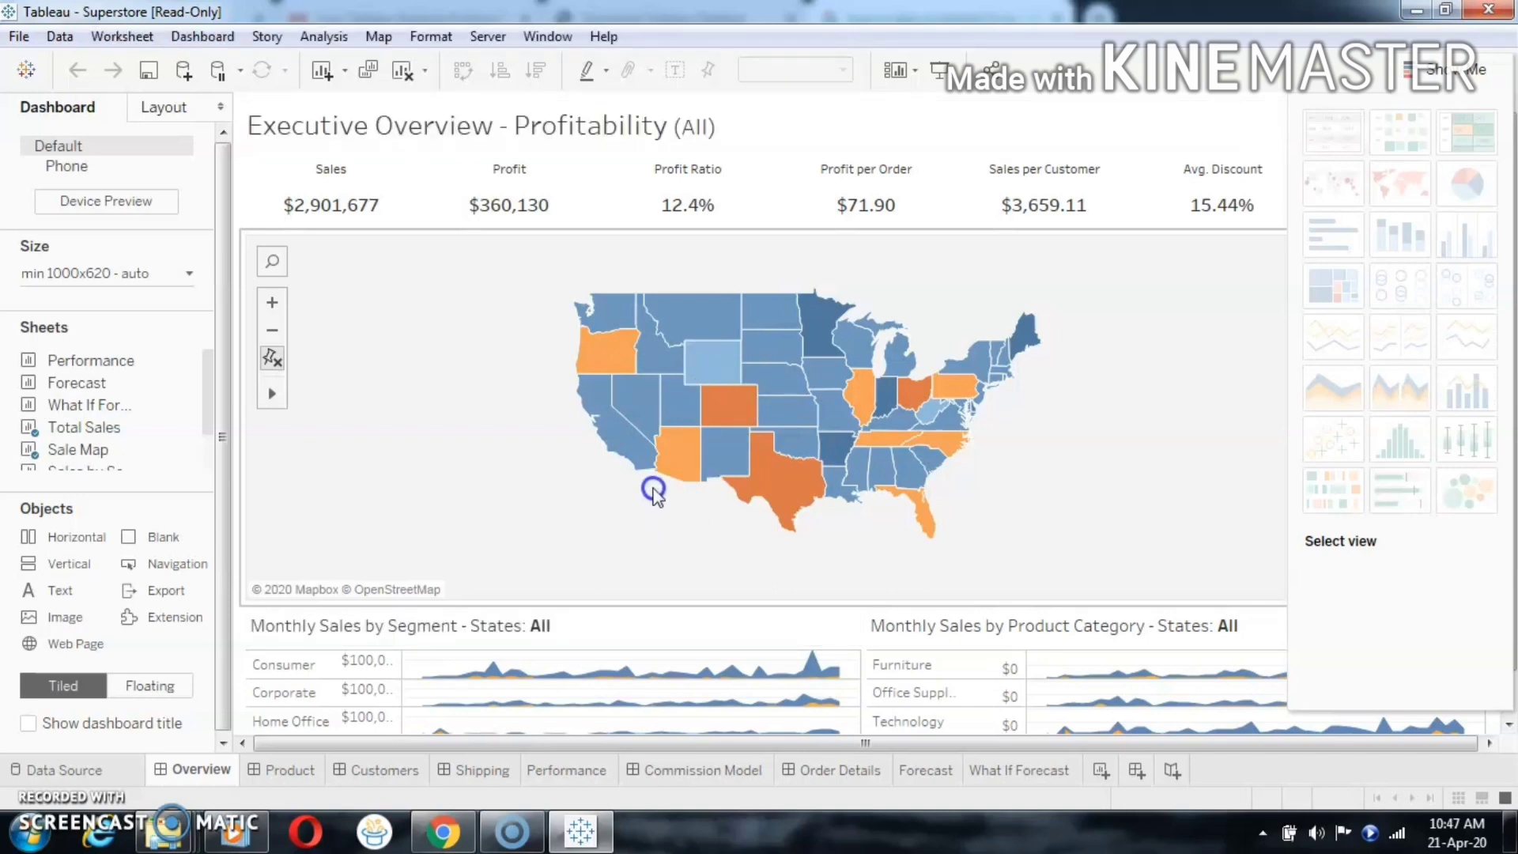
{"action": "left_click", "coordinate": [846, 410]}
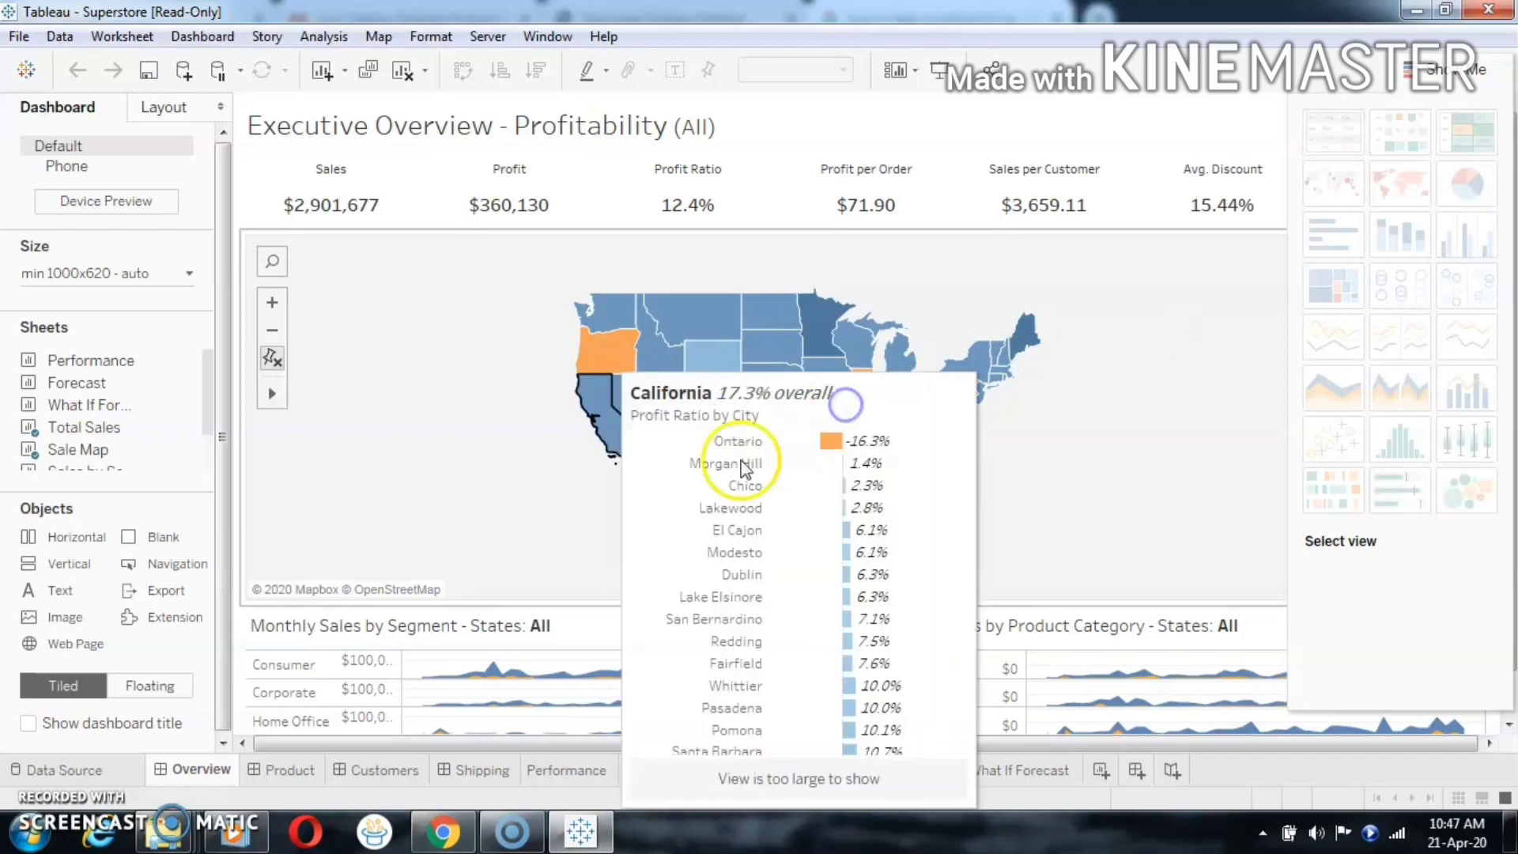